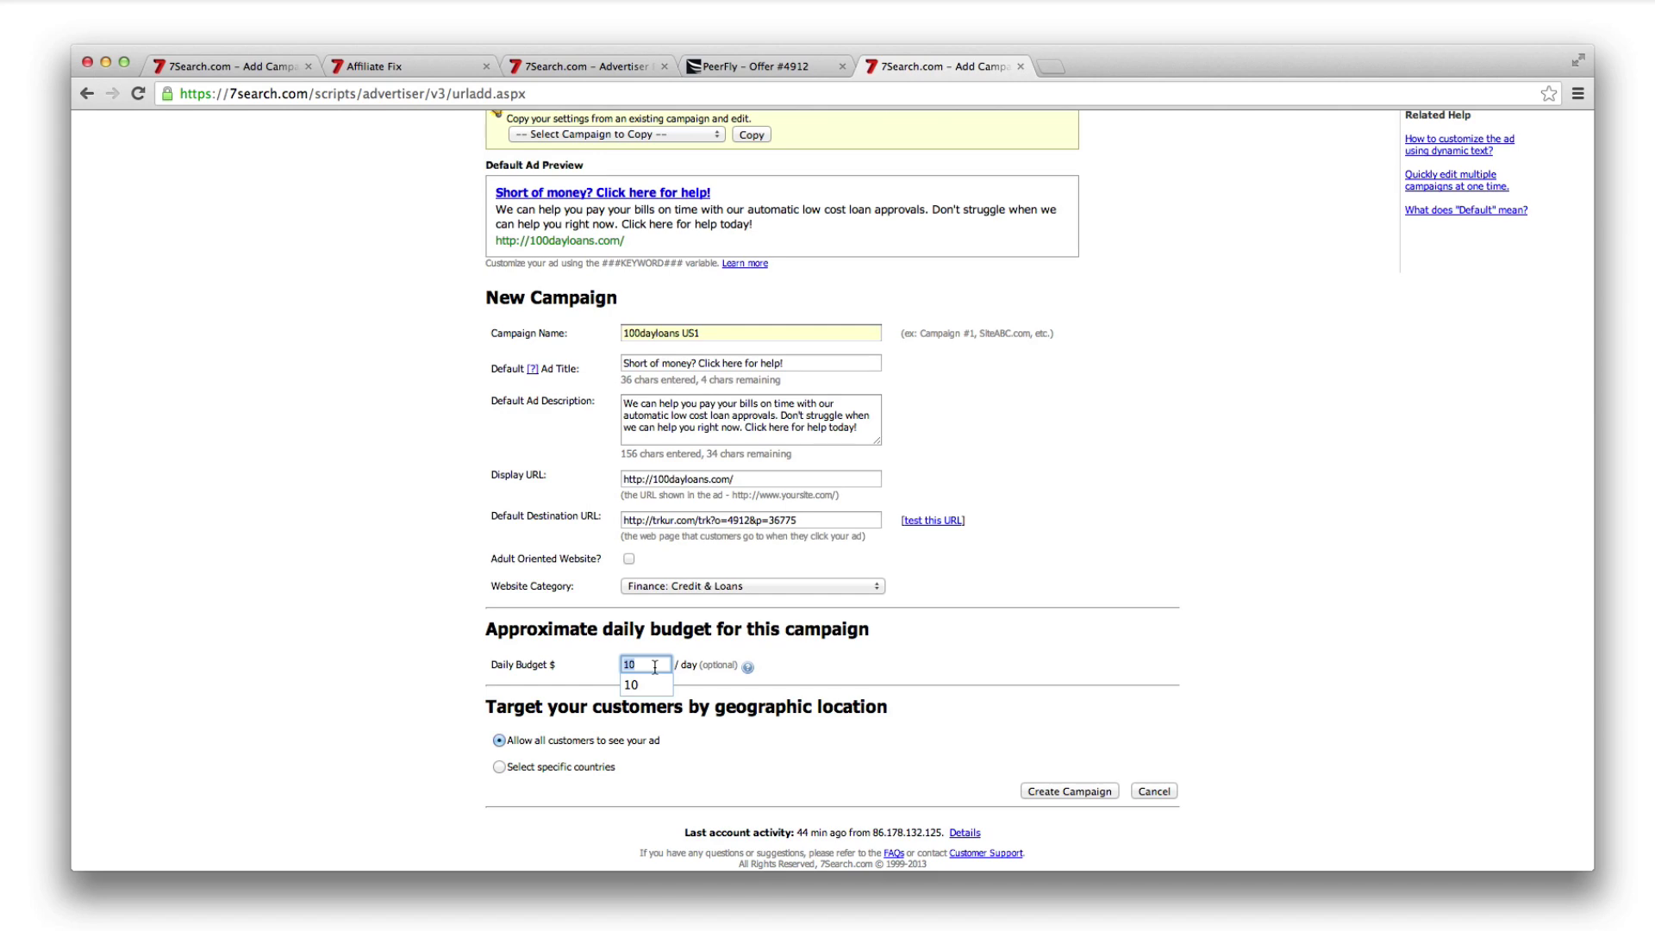
# Step: Check the allowed countries and geotargeting restrictions of the 100 Day Loans offer on the PeerFly site
pyautogui.click(464, 678)
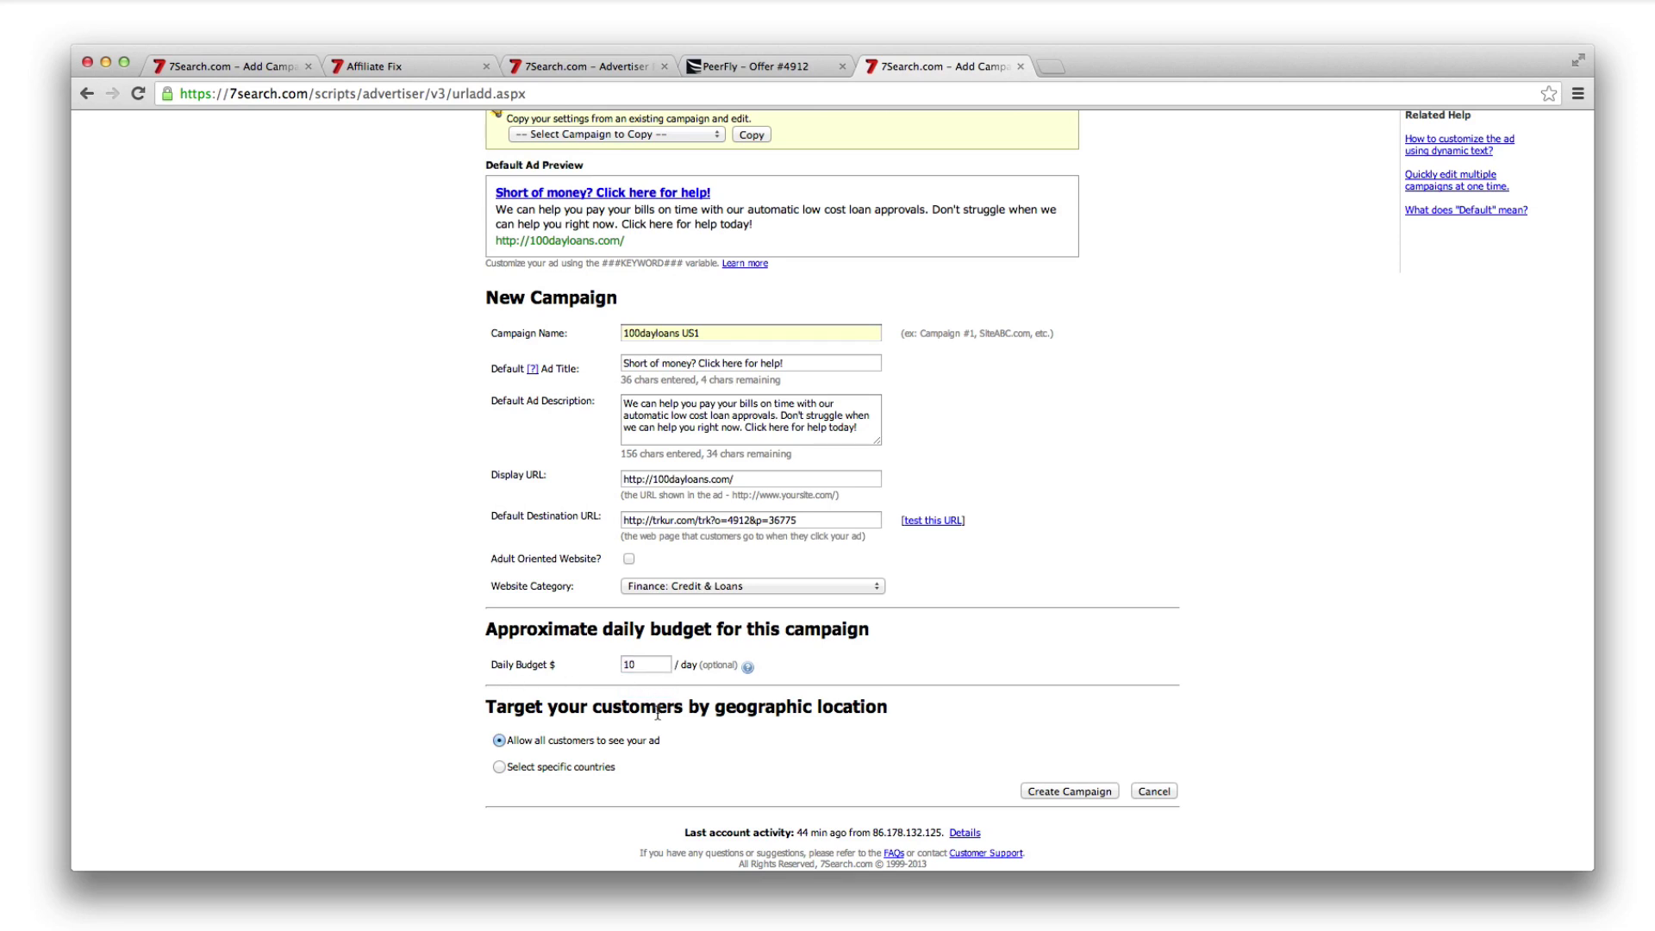
pyautogui.scroll(-1, 706, 755)
pyautogui.click(750, 66)
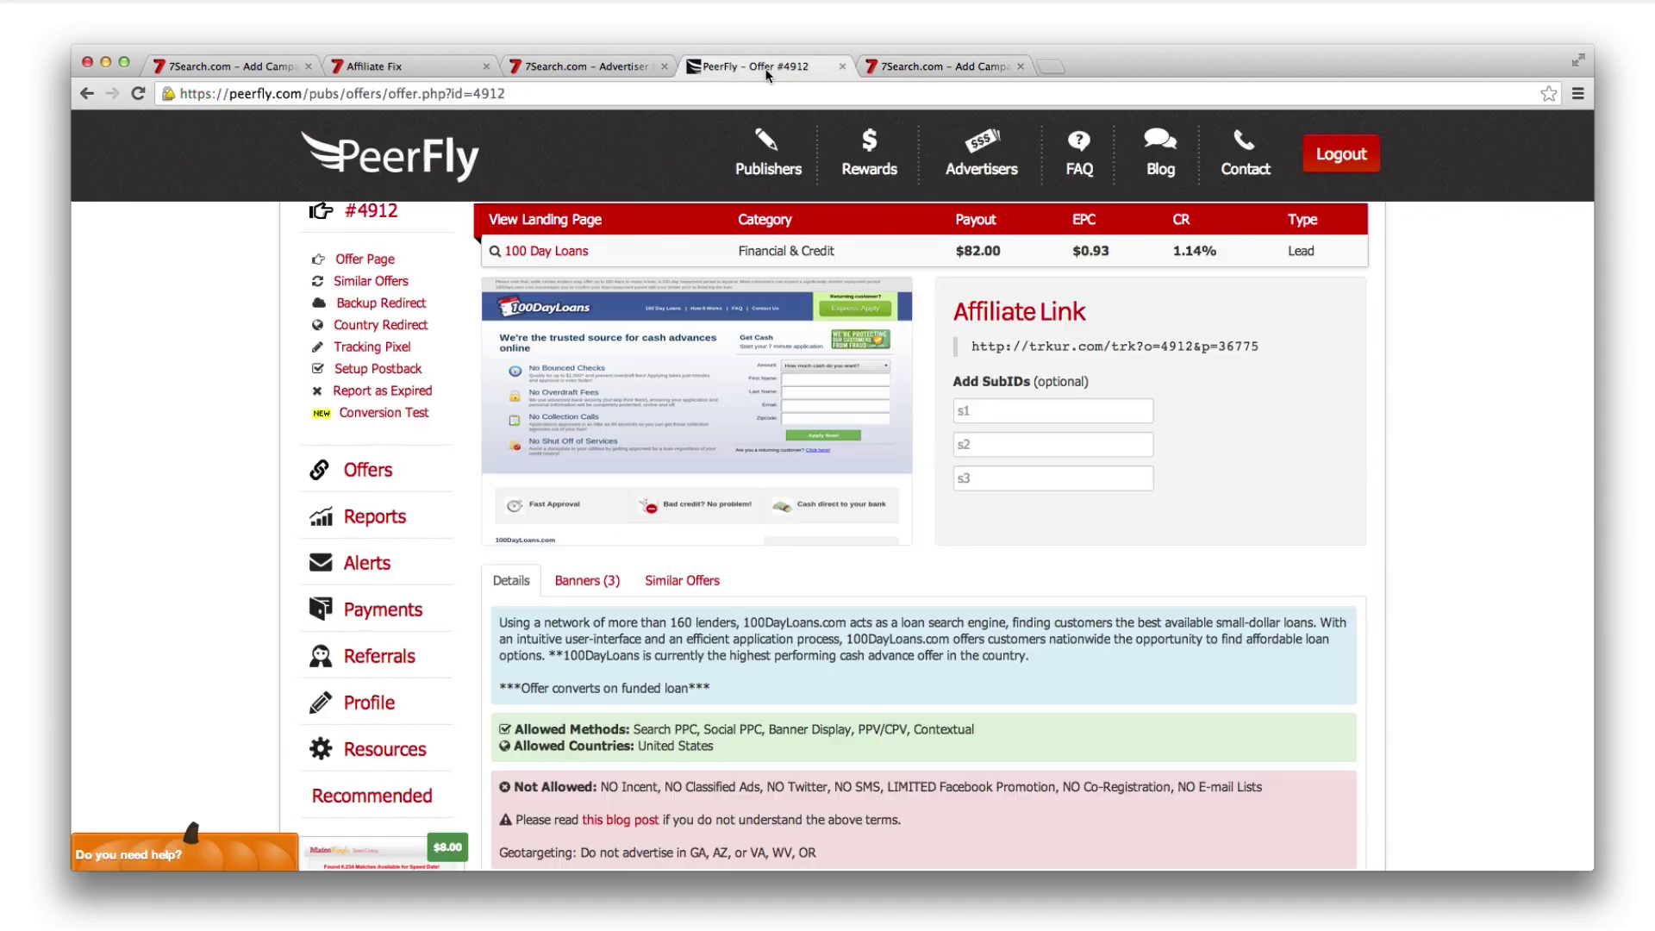
pyautogui.scroll(-2, 780, 505)
pyautogui.scroll(-1, 817, 598)
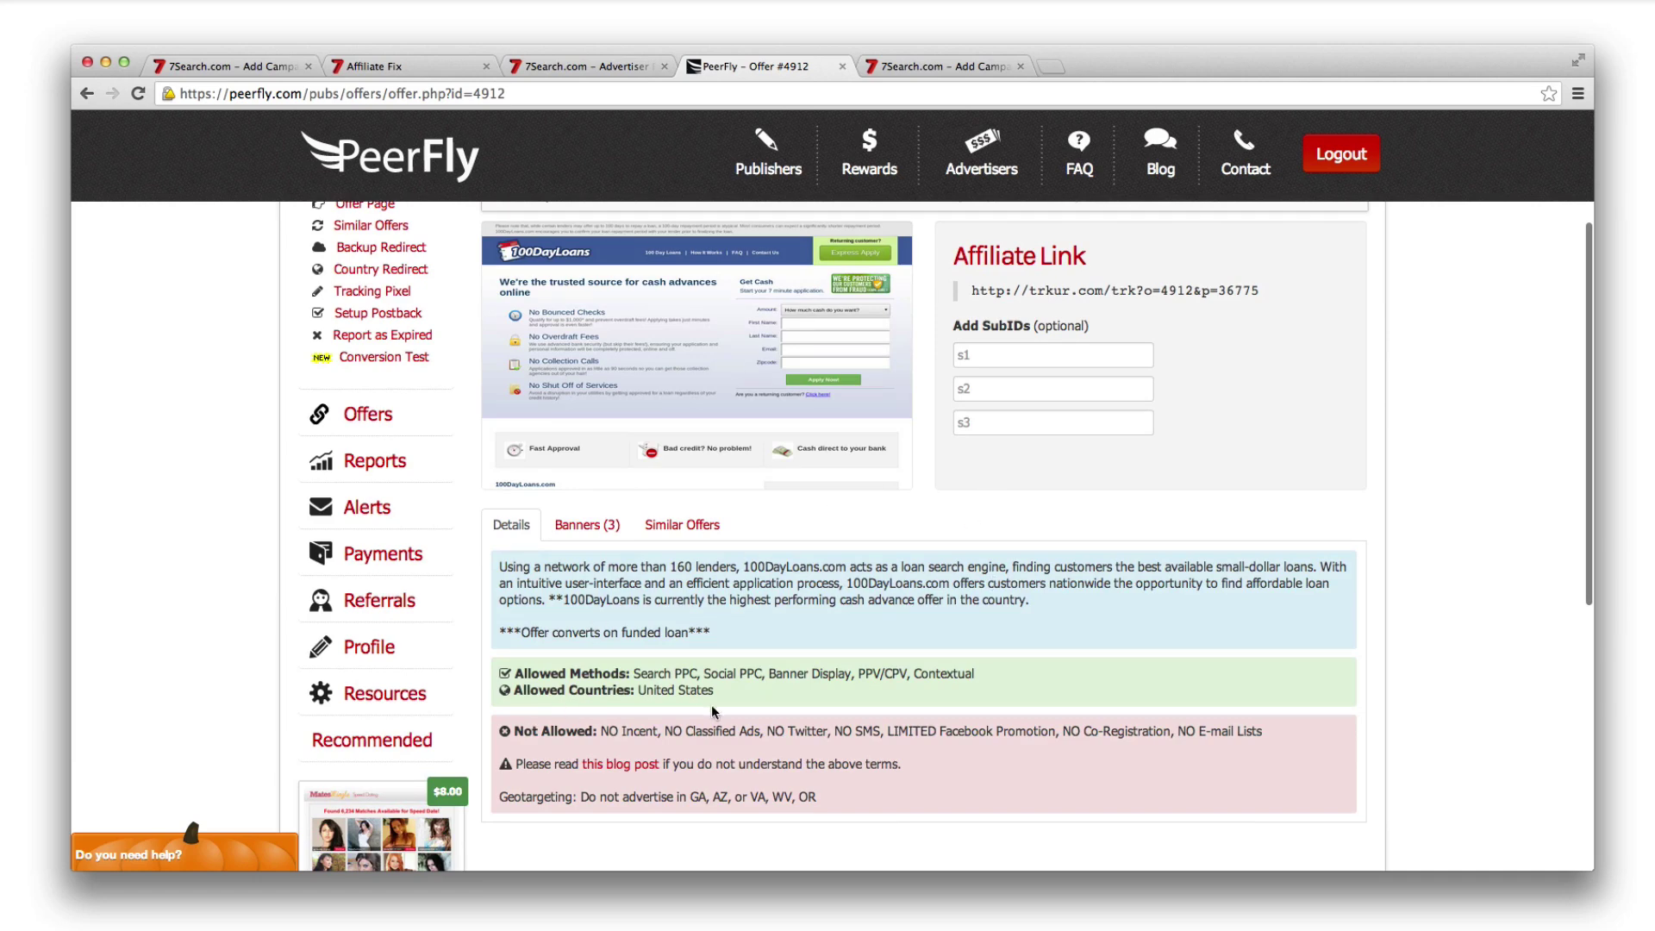
# Step: Return to the new 7Search campaign form, restrict geographic targeting to the United States, and create the campaign
pyautogui.click(939, 67)
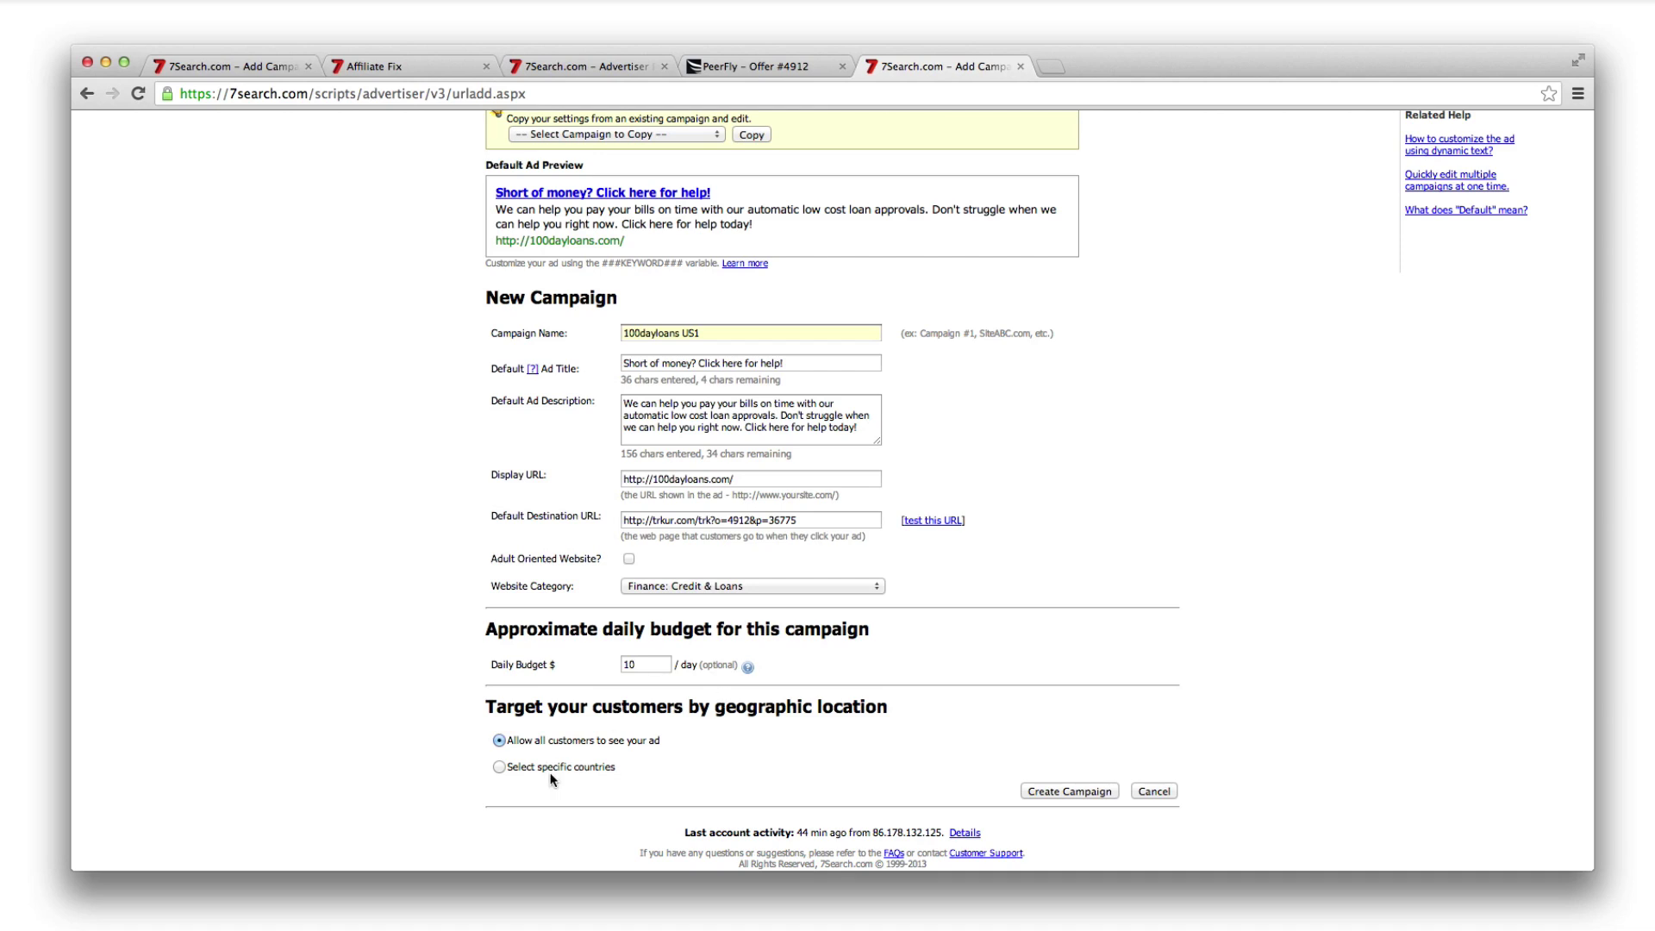
pyautogui.click(521, 770)
pyautogui.scroll(-1, 621, 750)
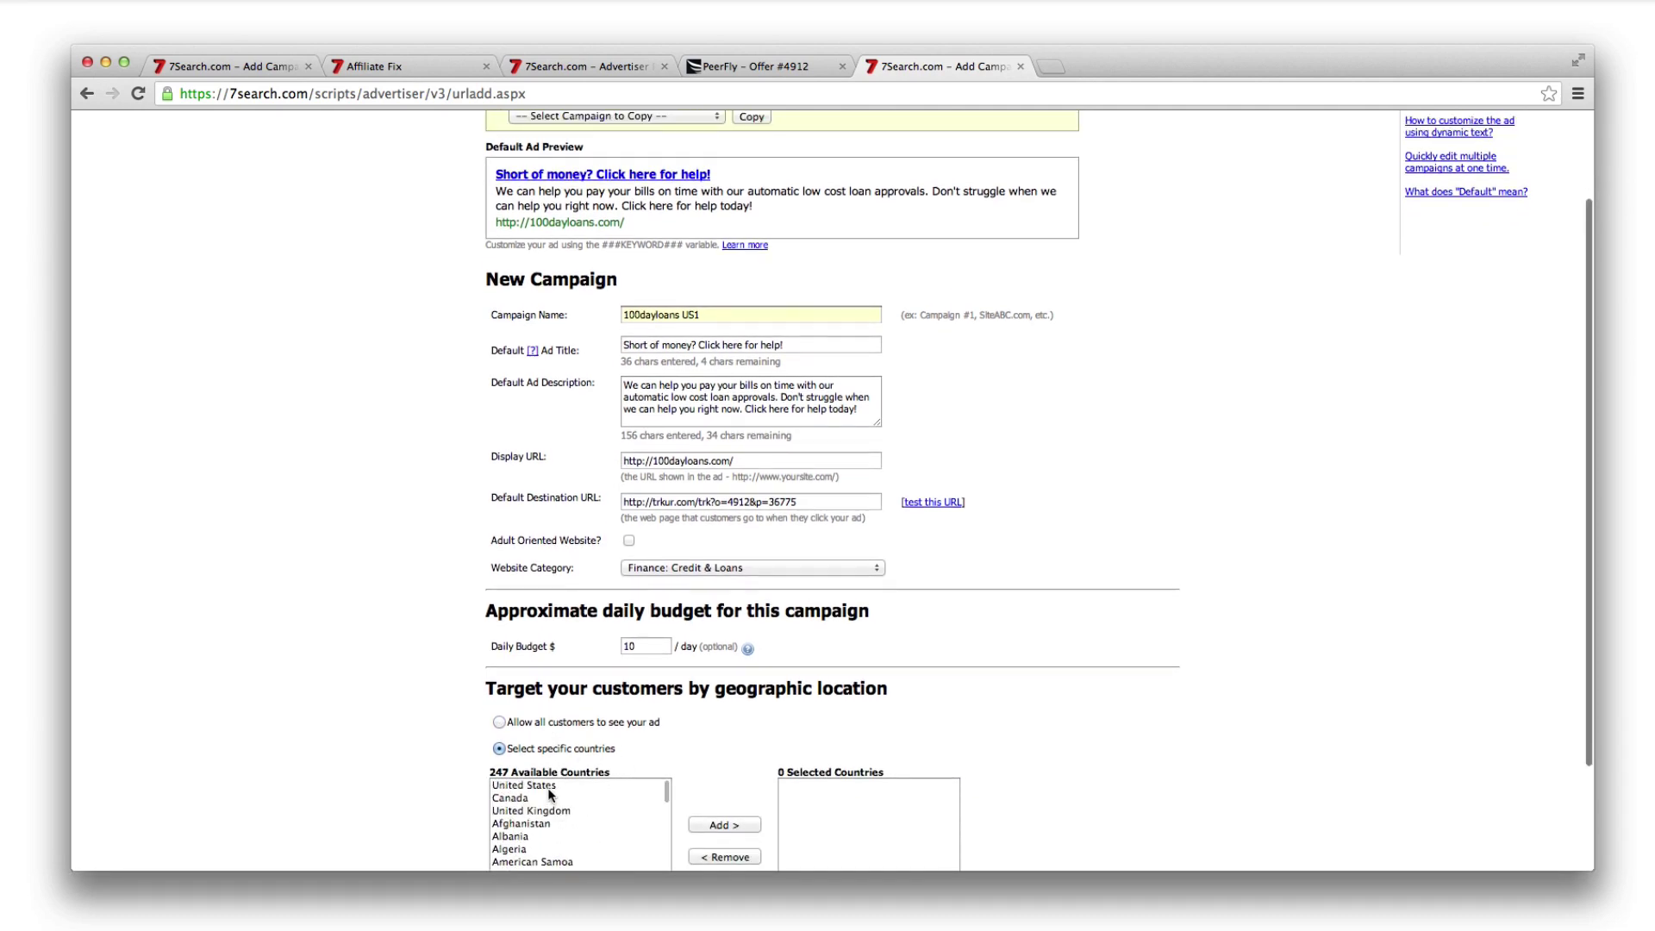
pyautogui.click(738, 779)
pyautogui.scroll(-2, 1030, 741)
pyautogui.scroll(-1, 1032, 705)
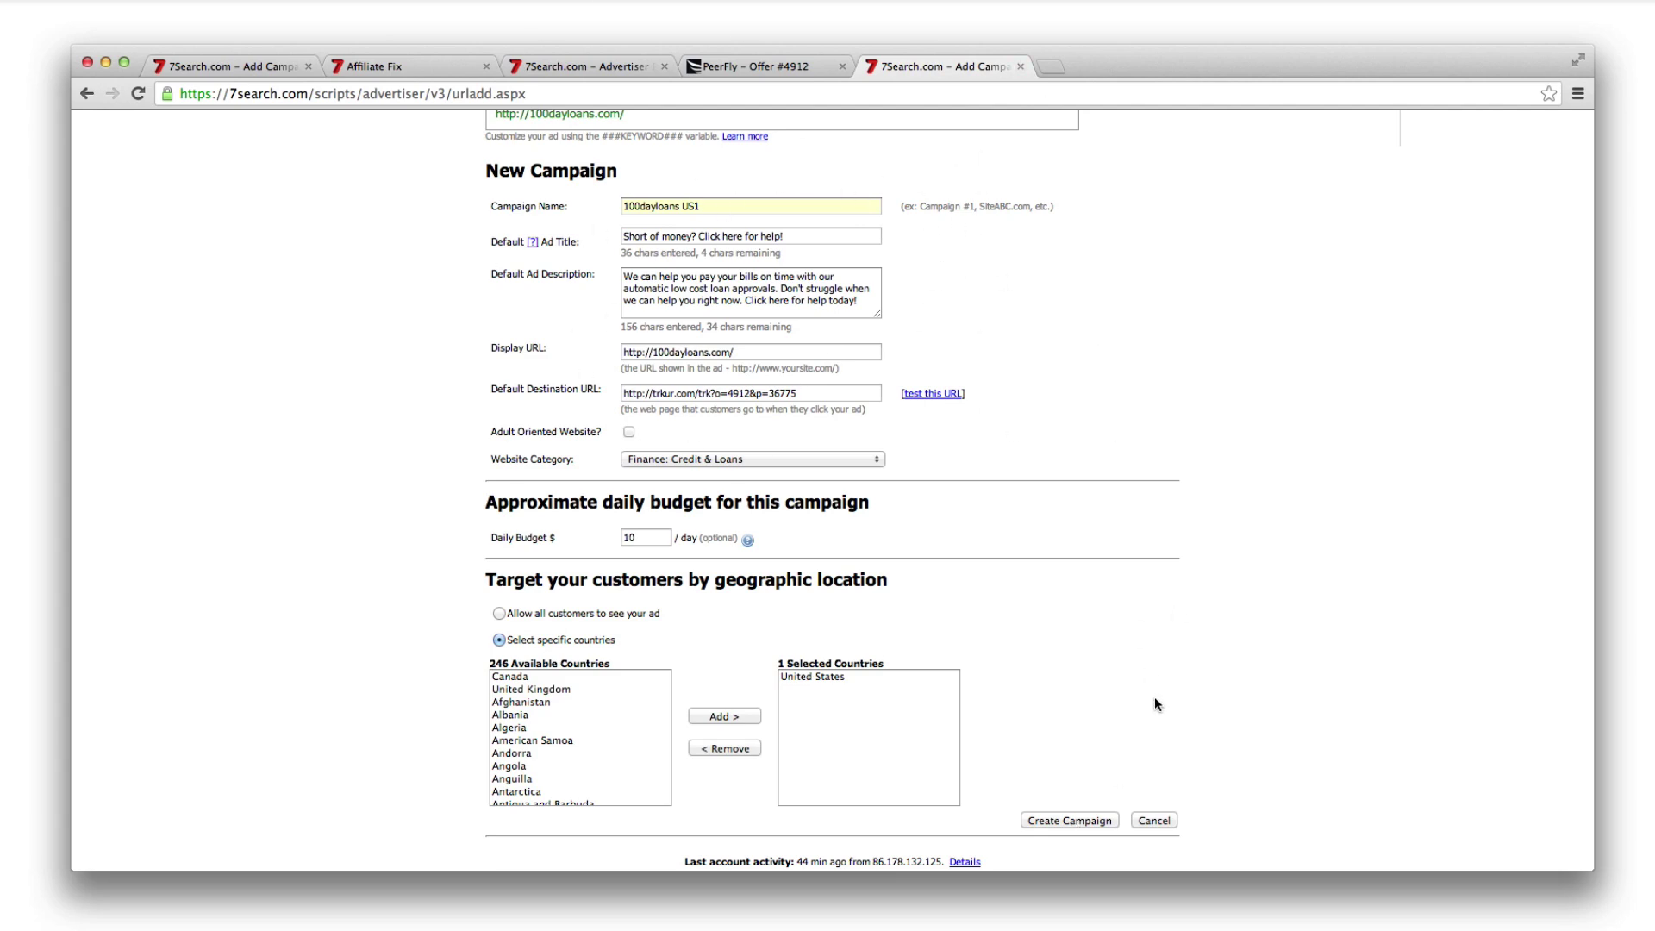
pyautogui.click(1070, 820)
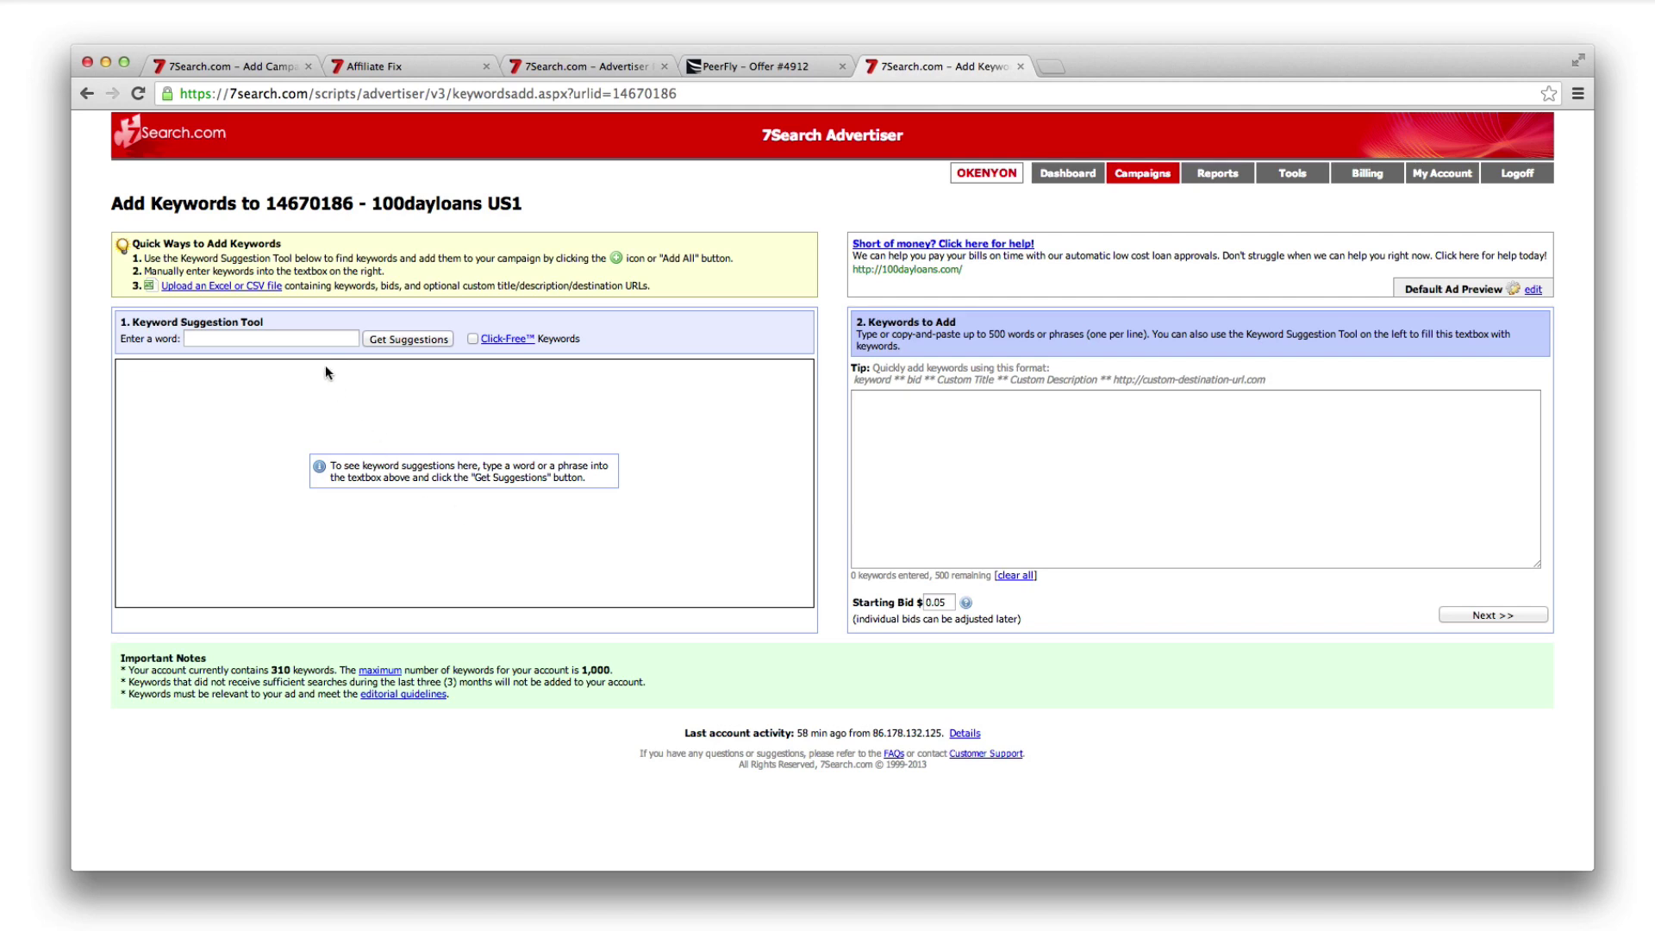
# Step: Get keyword suggestions for the word "loan" and review the suggested keywords
pyautogui.click(308, 340)
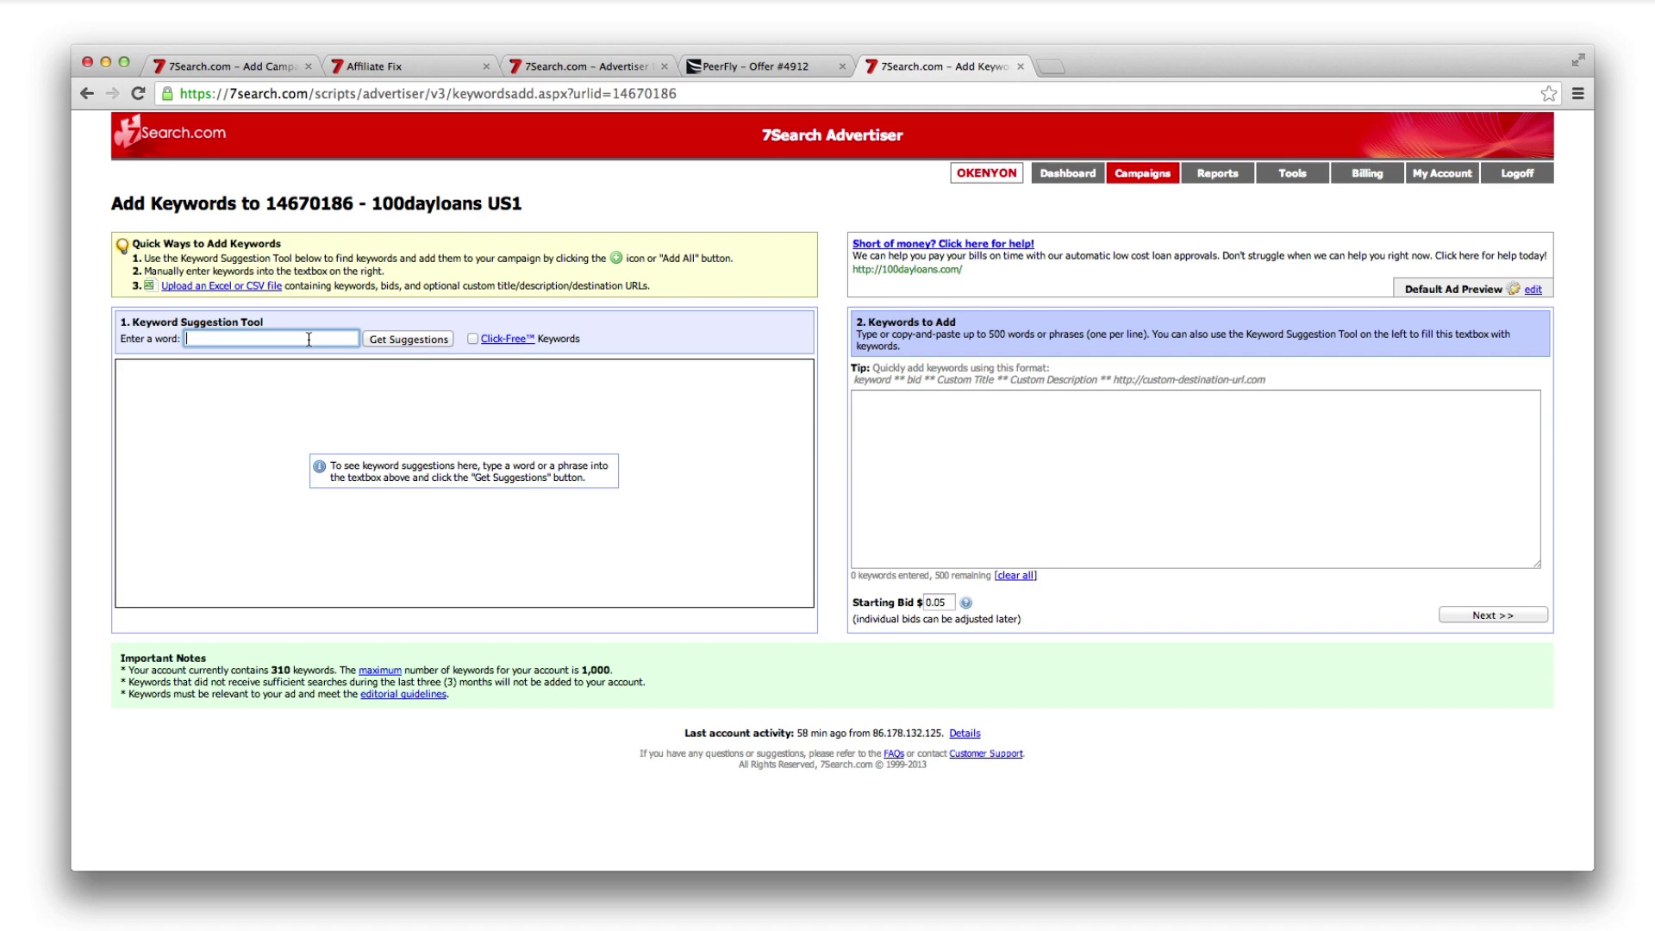
pyautogui.write('loan')
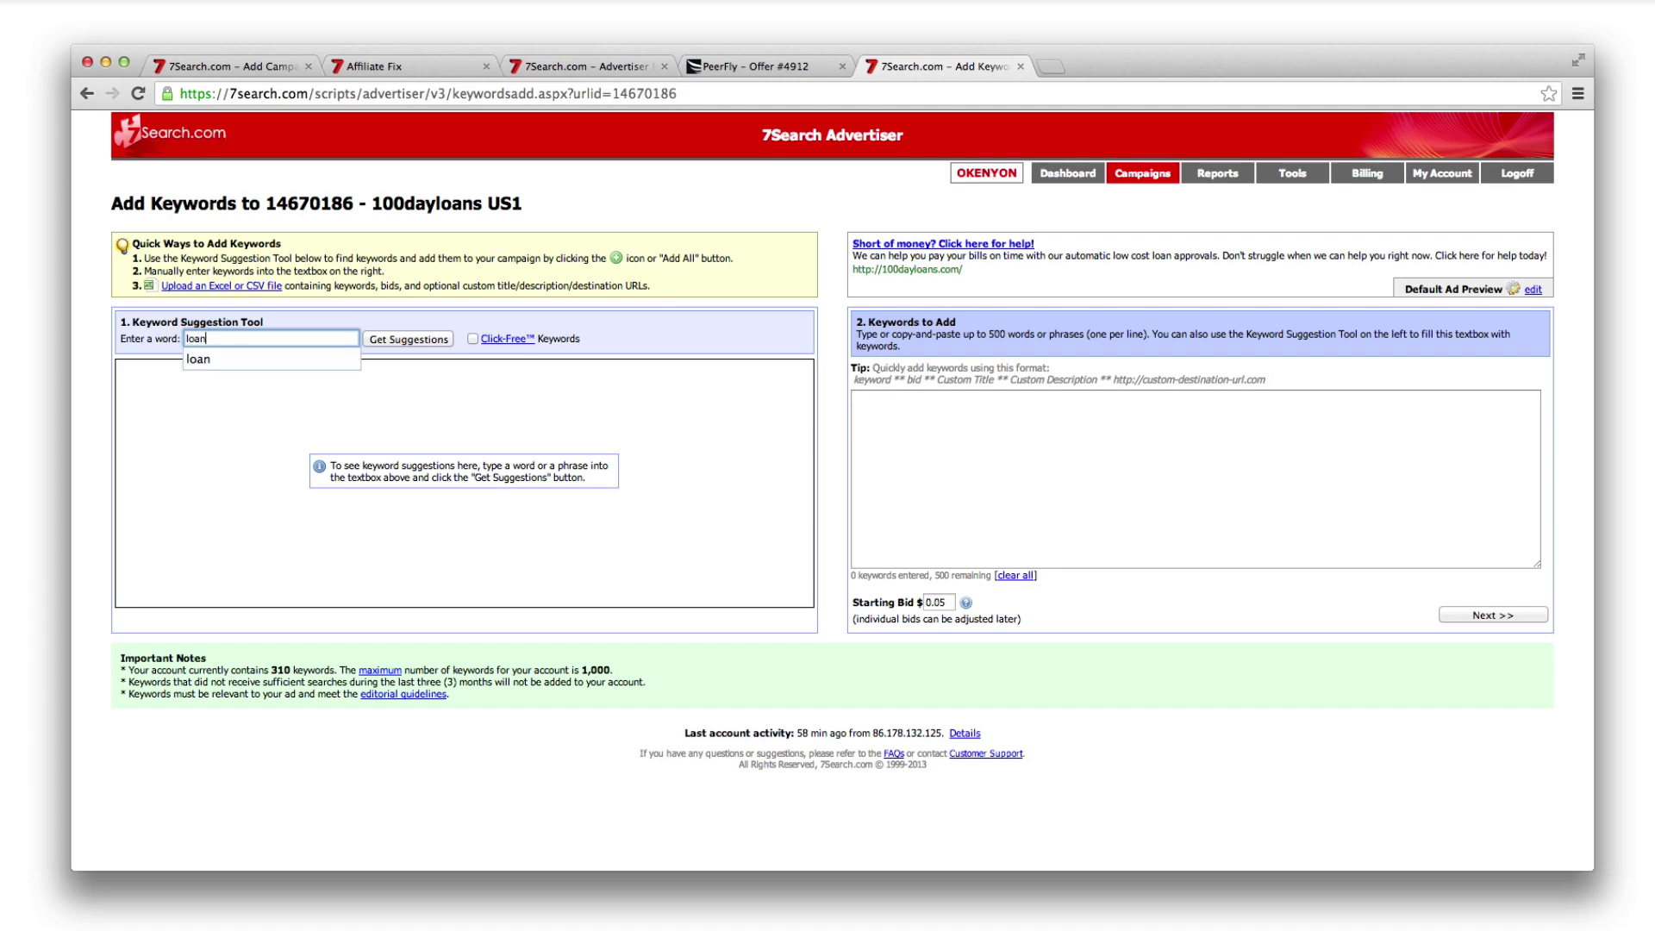
pyautogui.click(409, 340)
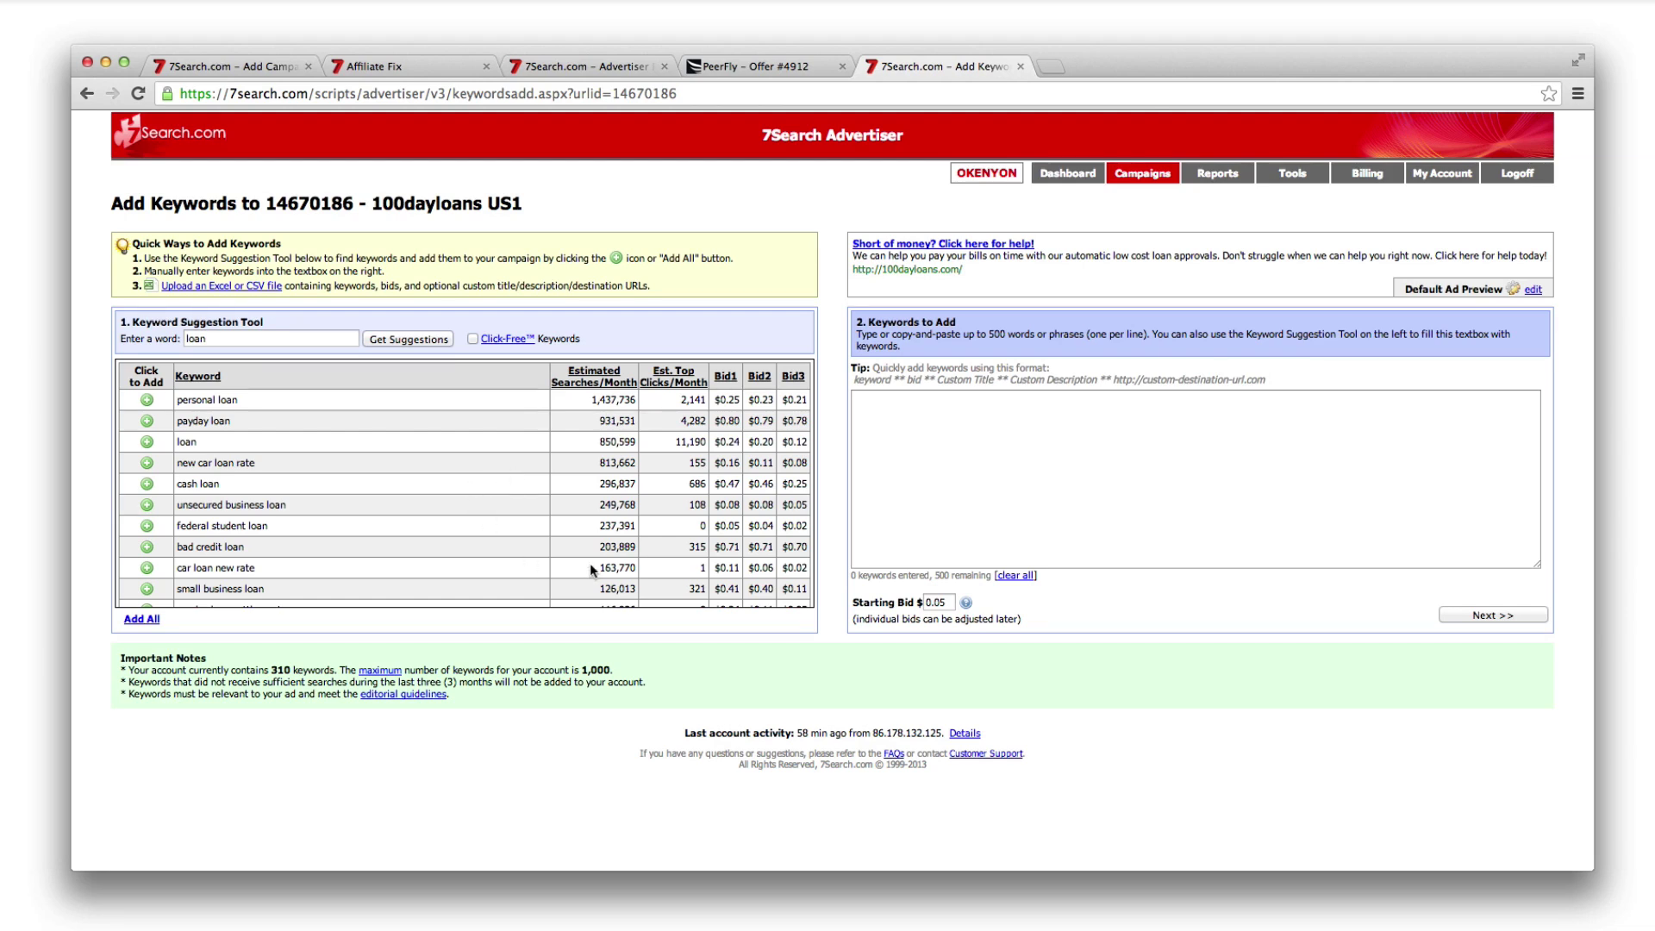
pyautogui.scroll(-1, 174, 552)
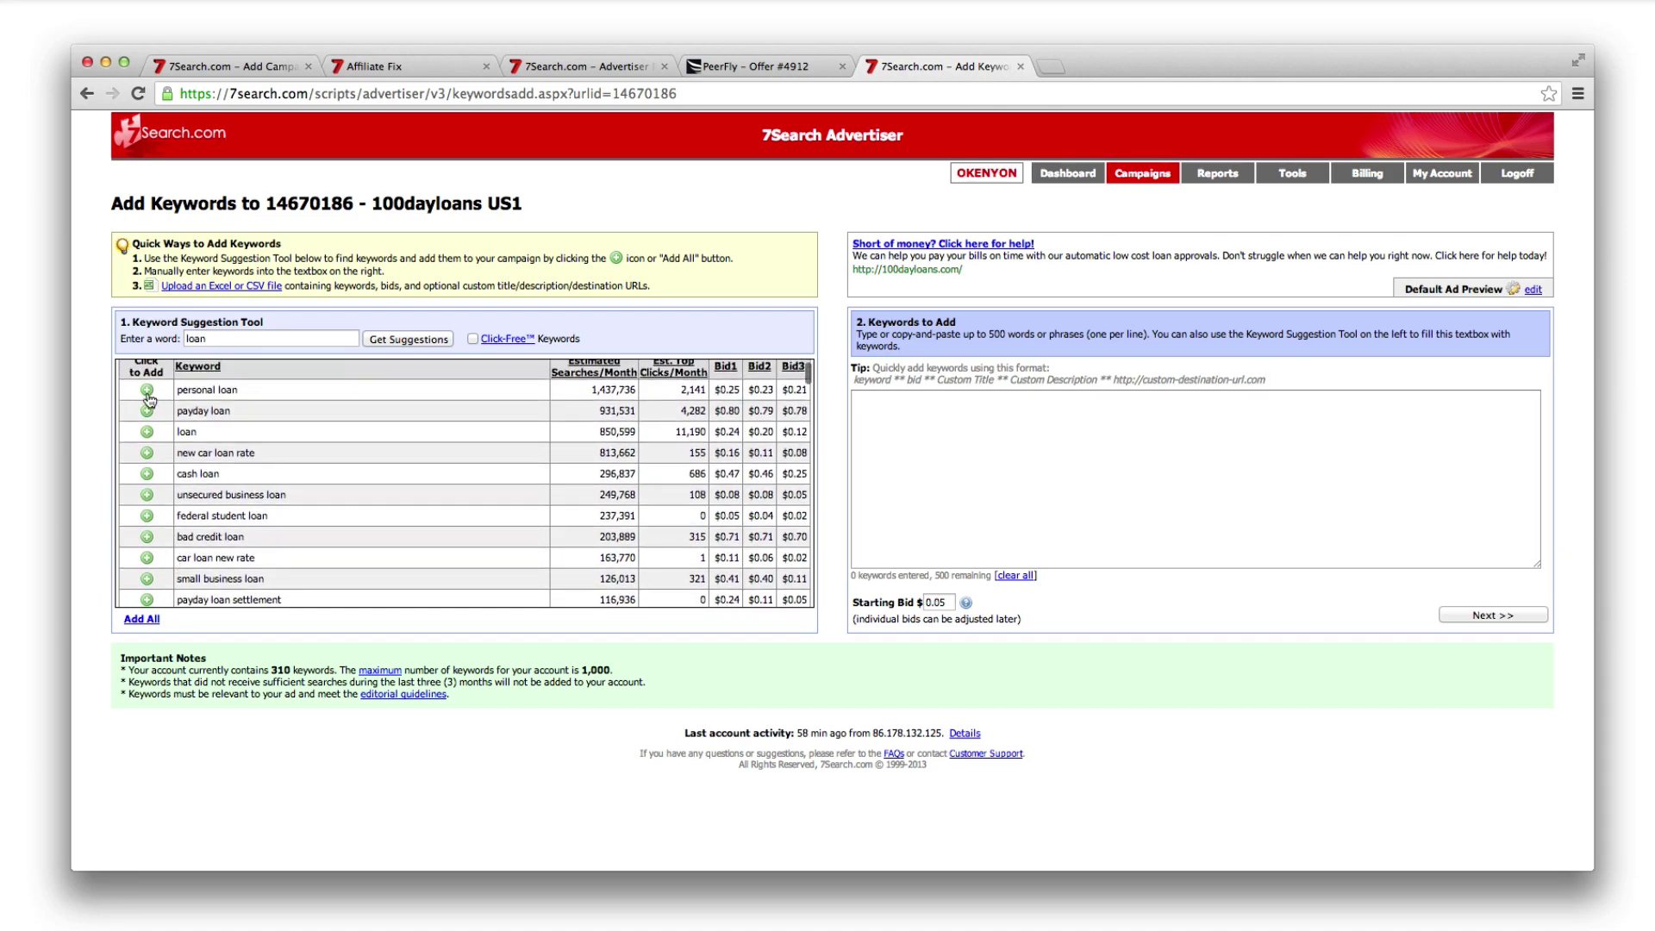
pyautogui.scroll(1, 179, 398)
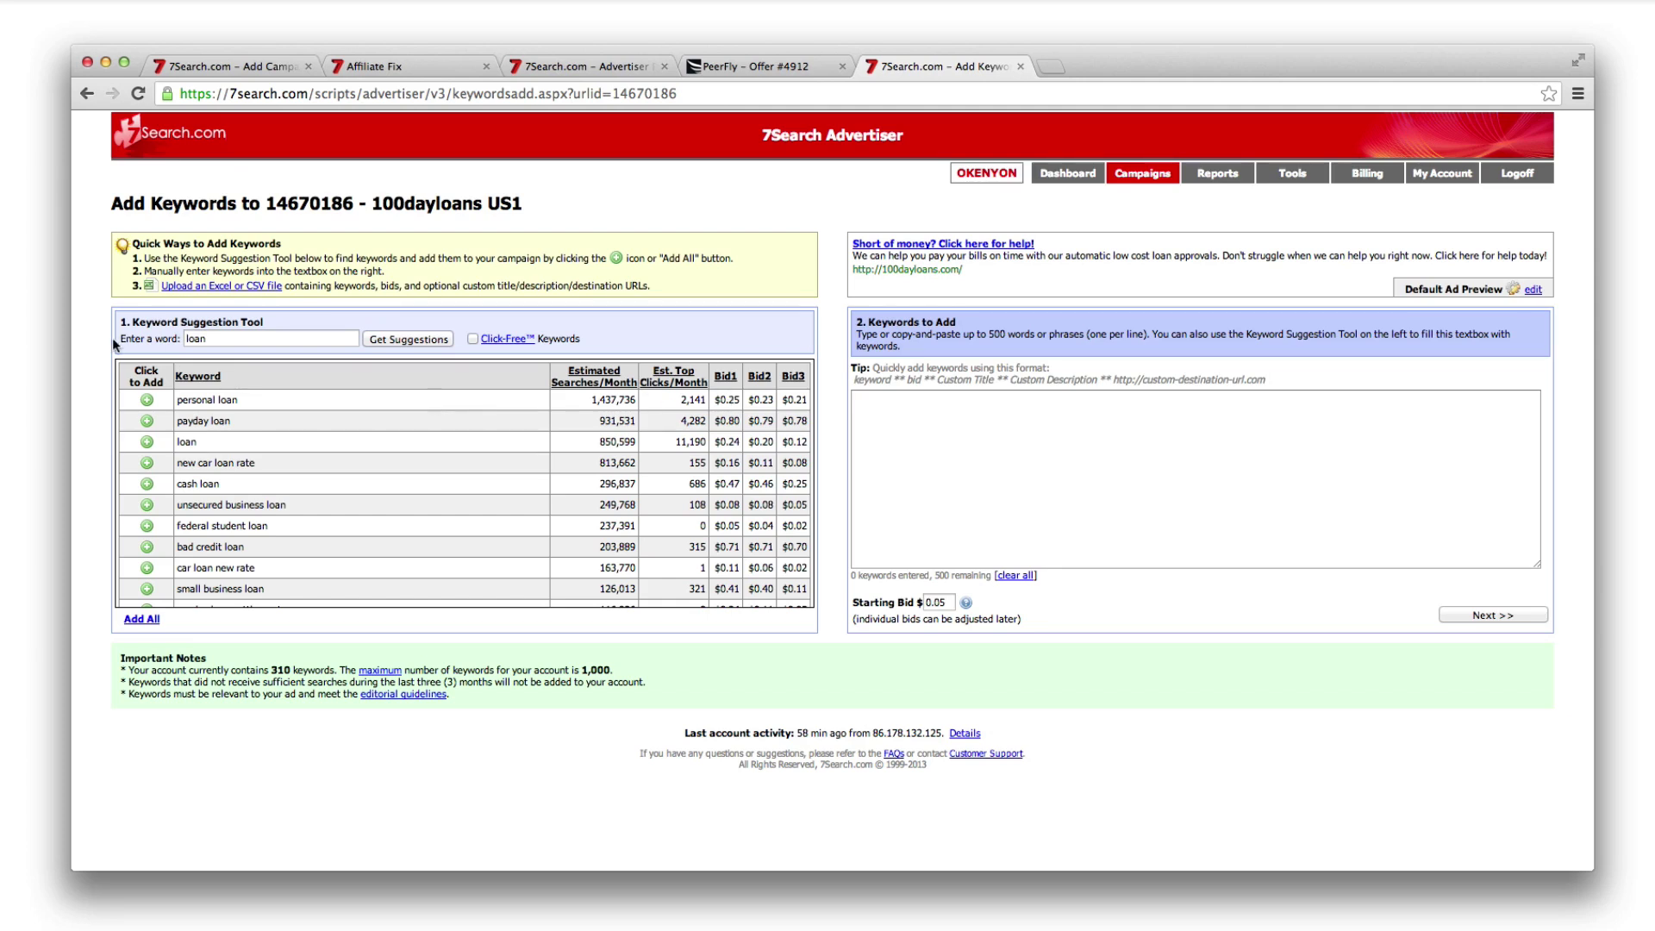
# Step: Add the suggested keywords personal loan, payday loan, loan, bad credit loan and small business loan to the campaign's keyword list
pyautogui.click(147, 401)
pyautogui.click(147, 423)
pyautogui.click(146, 441)
pyautogui.click(146, 548)
pyautogui.scroll(-2, 145, 539)
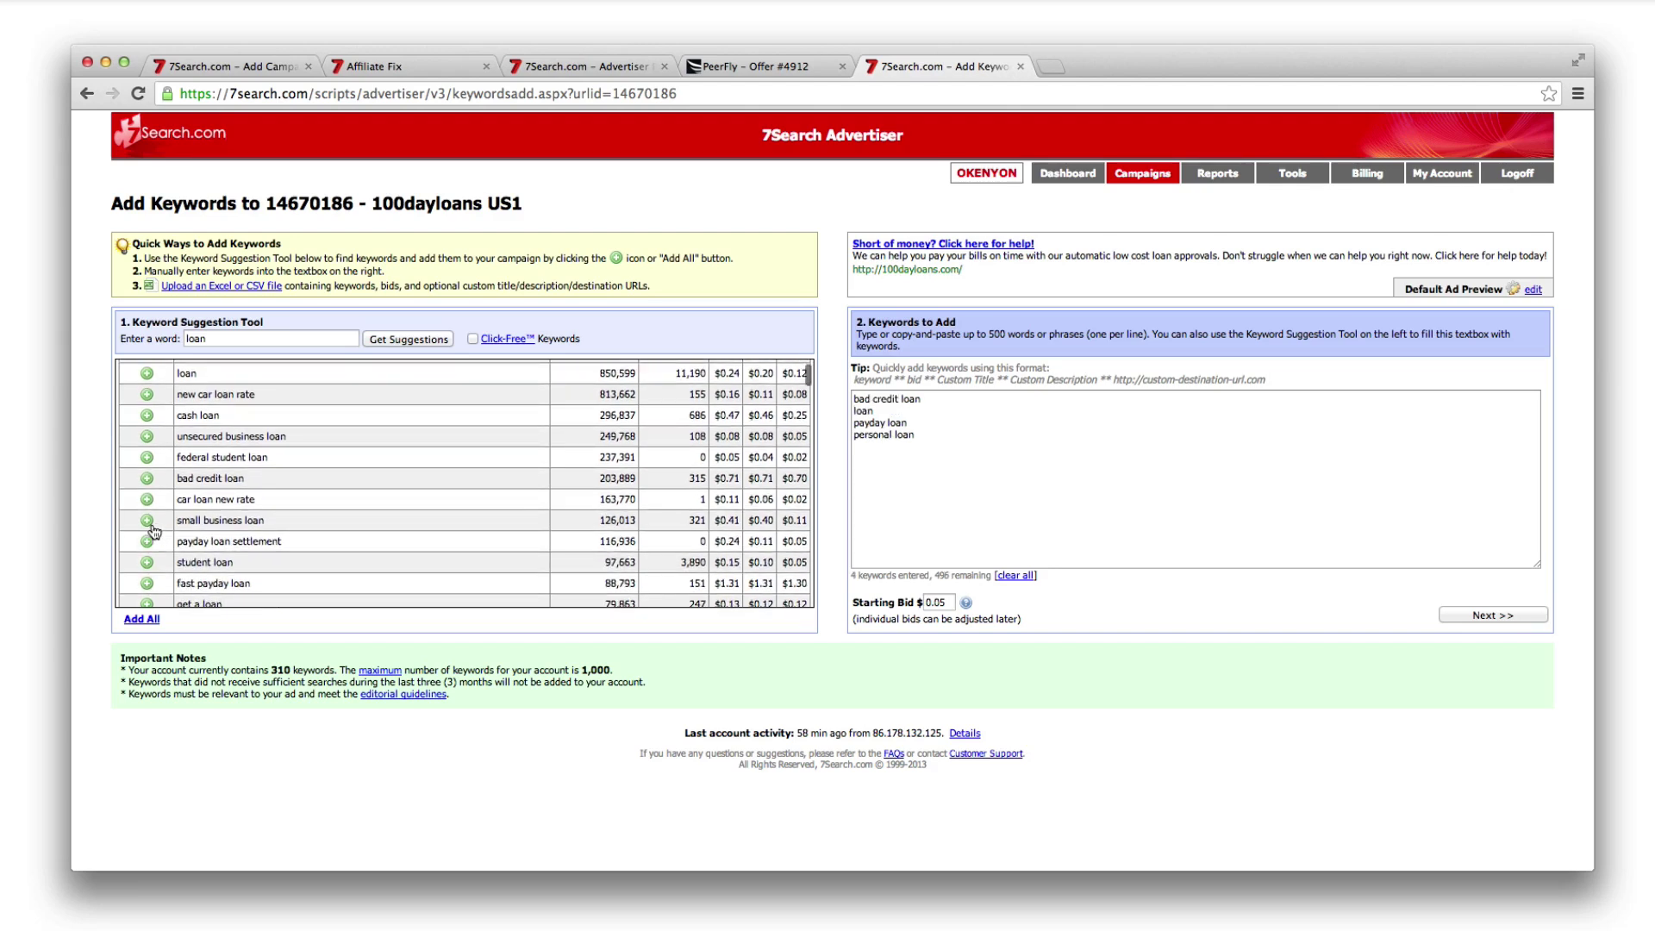
pyautogui.click(144, 521)
# Step: Add payday loan settlement, student loan, get a loan and mortgage loan from the suggestions to the keyword list
pyautogui.scroll(-1, 143, 523)
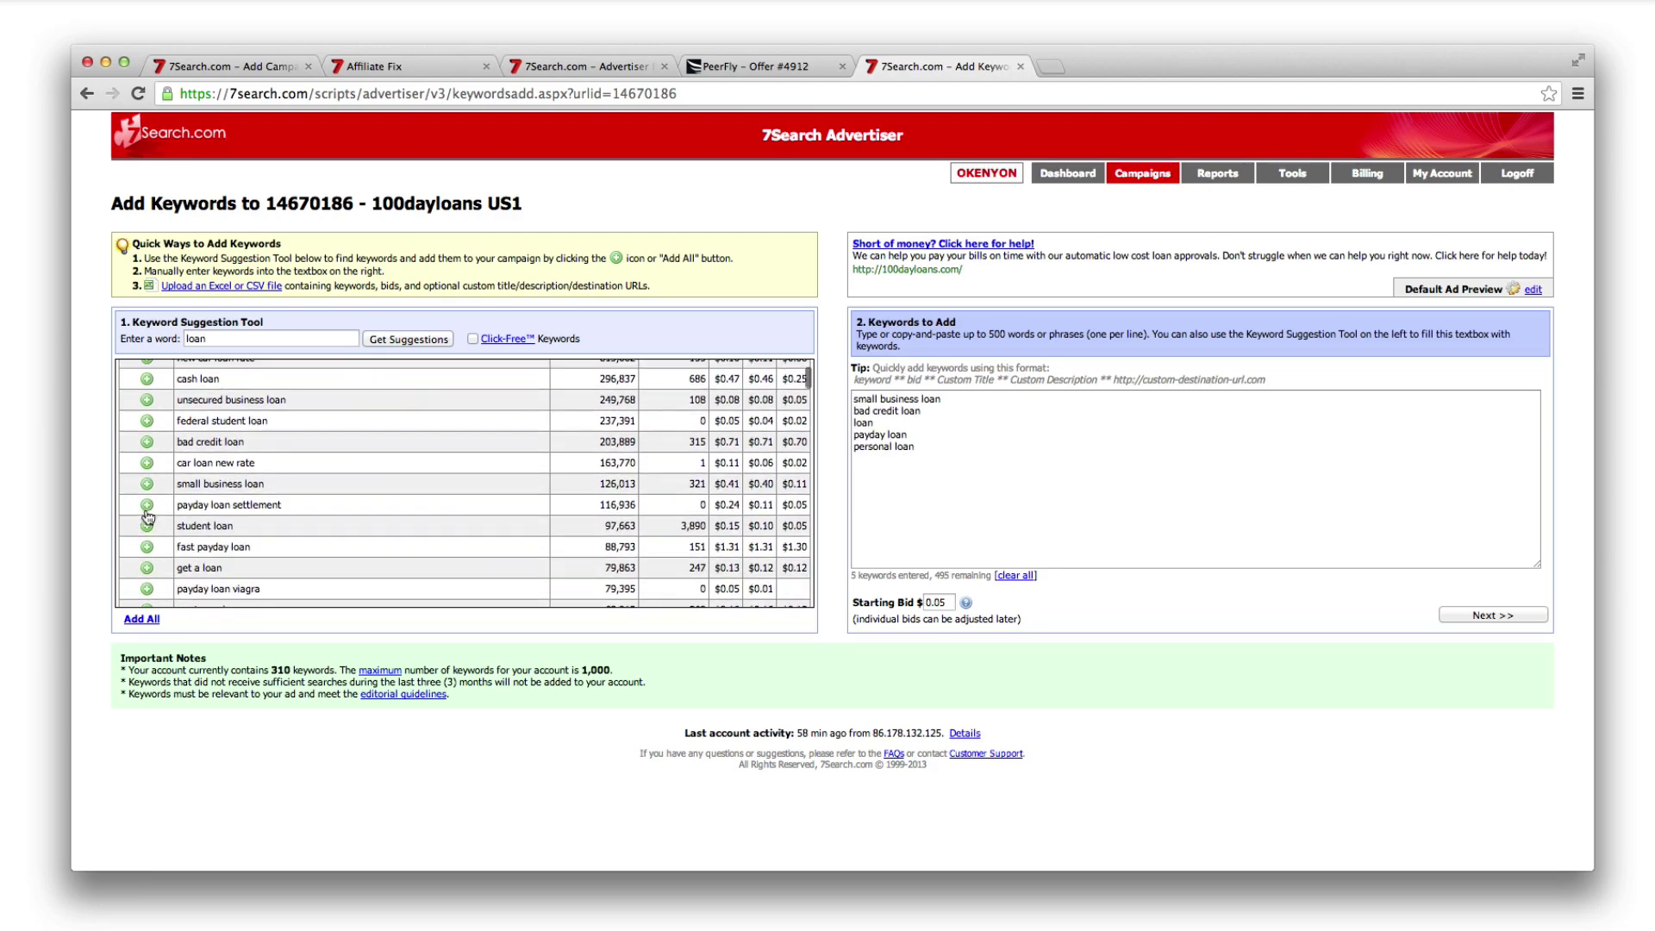
pyautogui.click(147, 505)
pyautogui.click(146, 525)
pyautogui.scroll(-1, 147, 530)
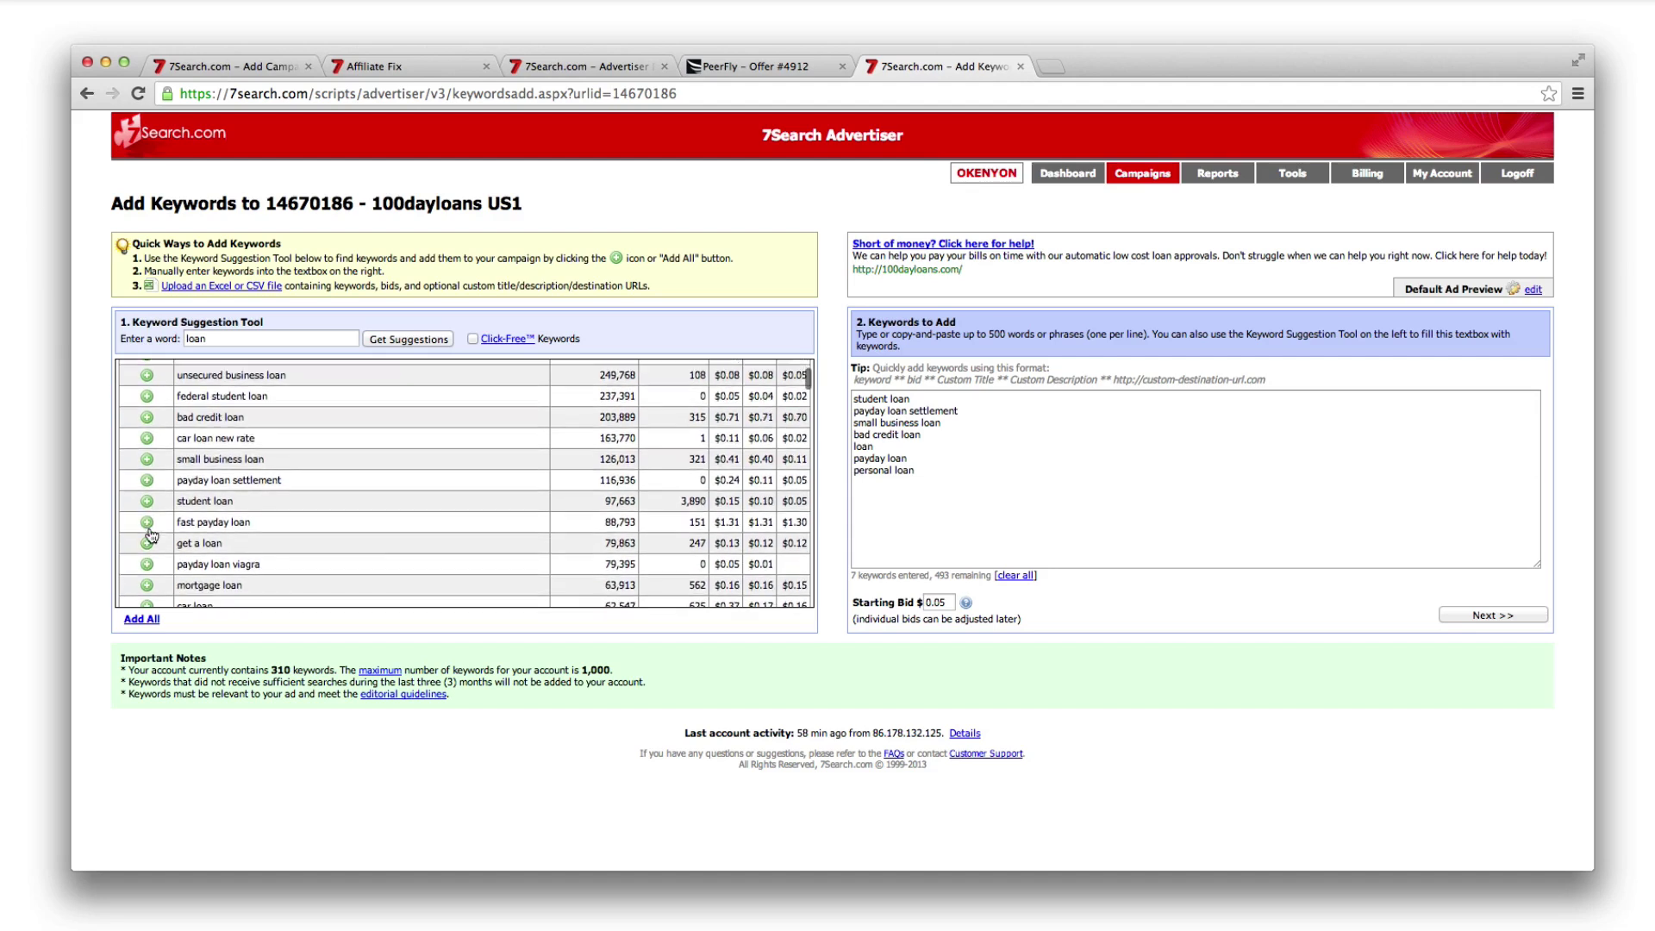
pyautogui.click(147, 543)
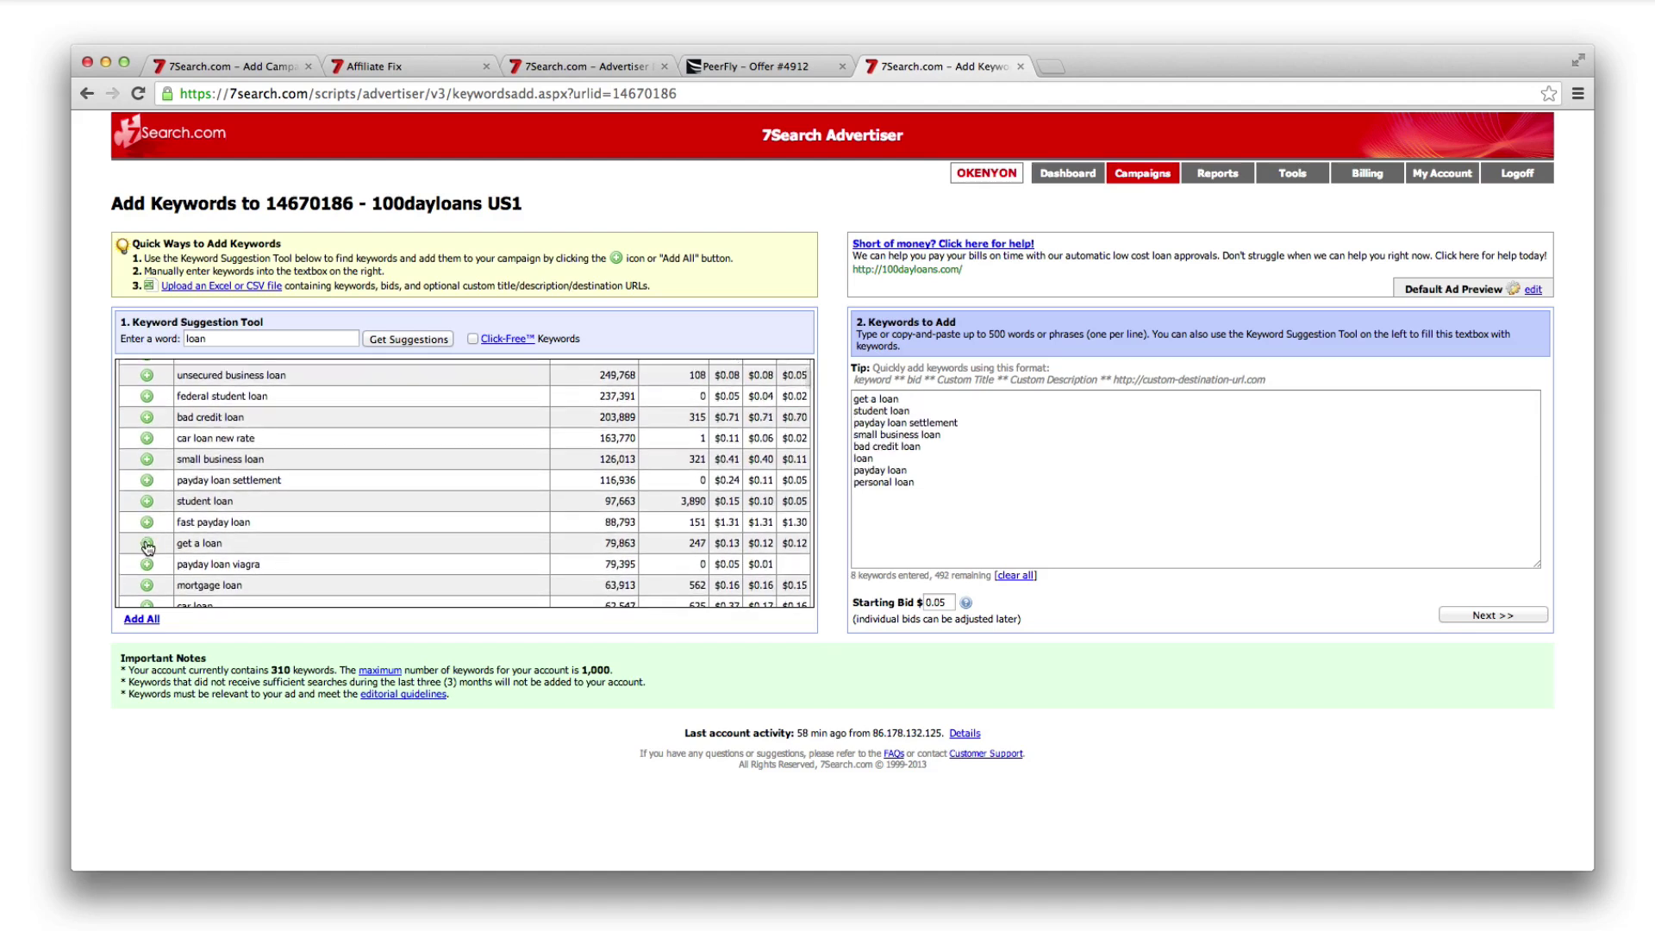
pyautogui.scroll(-1, 147, 546)
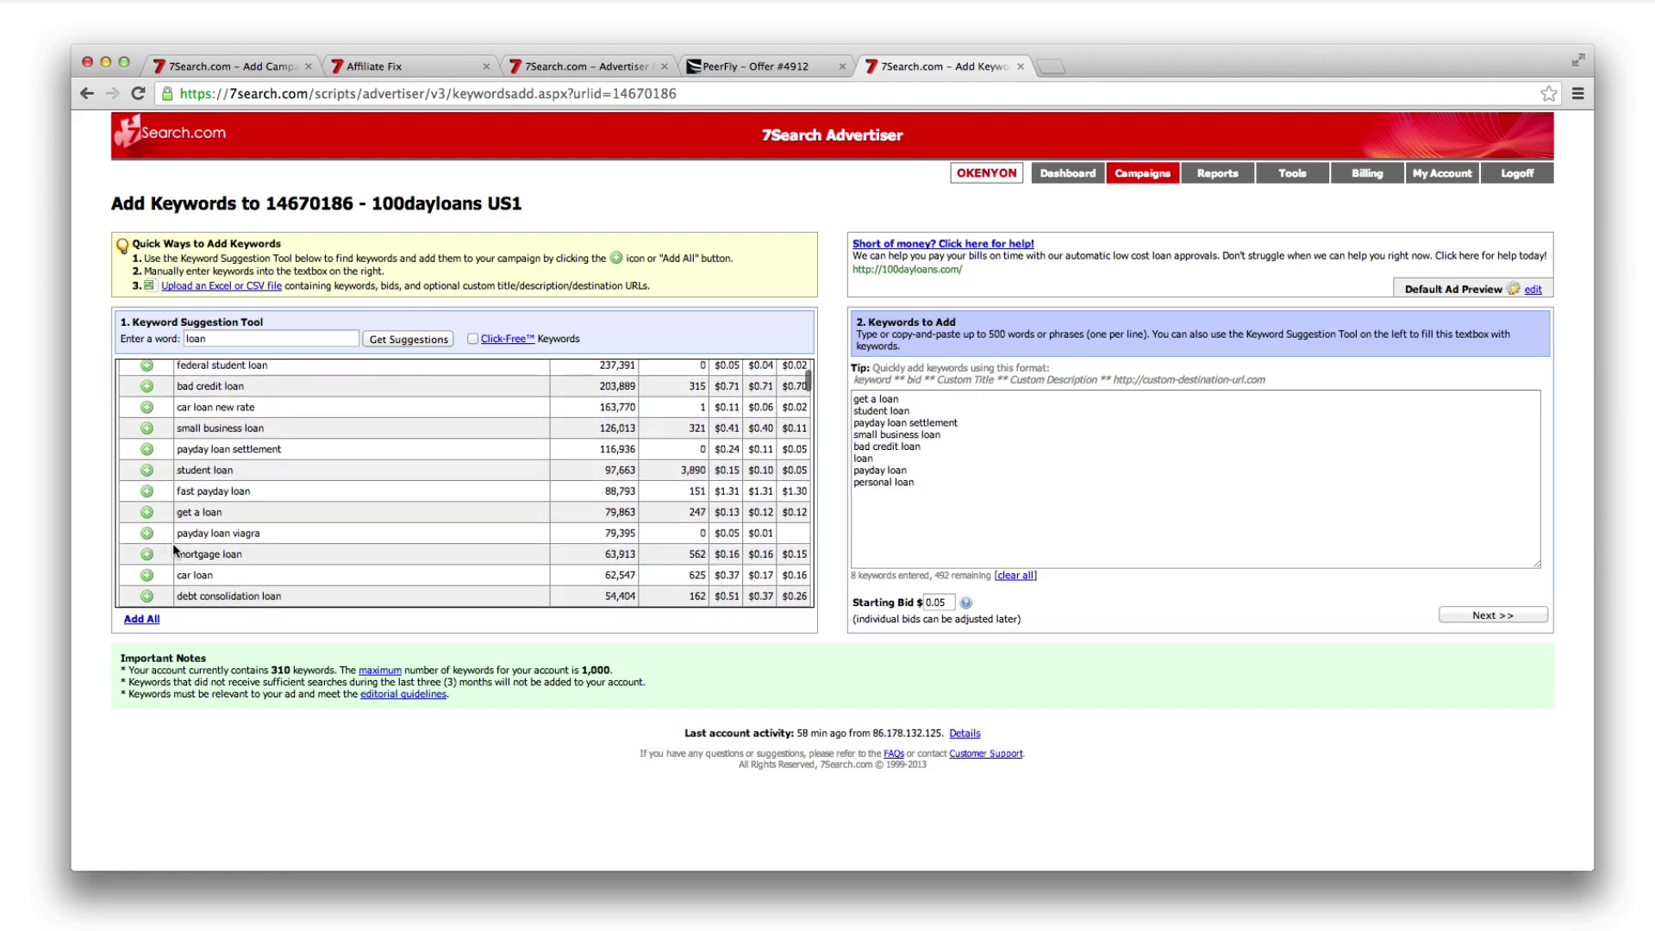
pyautogui.click(148, 554)
# Step: Add debt consolidation loan, loan calculator and home loan from the suggestions to the keyword list
pyautogui.scroll(-2, 150, 560)
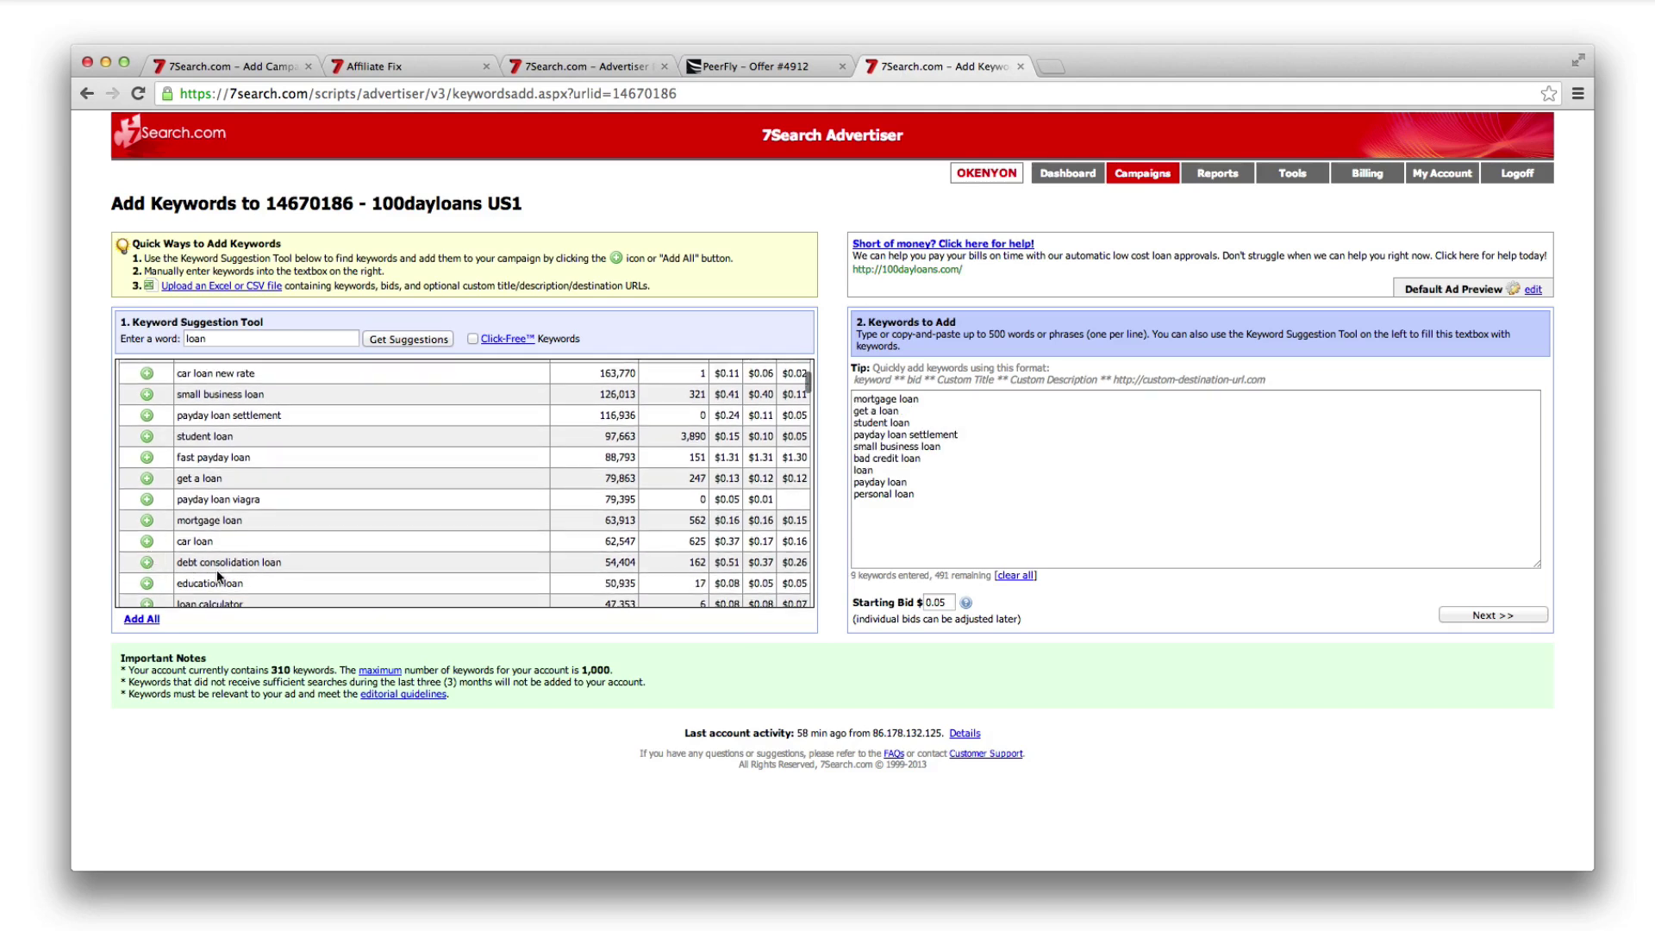
pyautogui.scroll(-1, 222, 553)
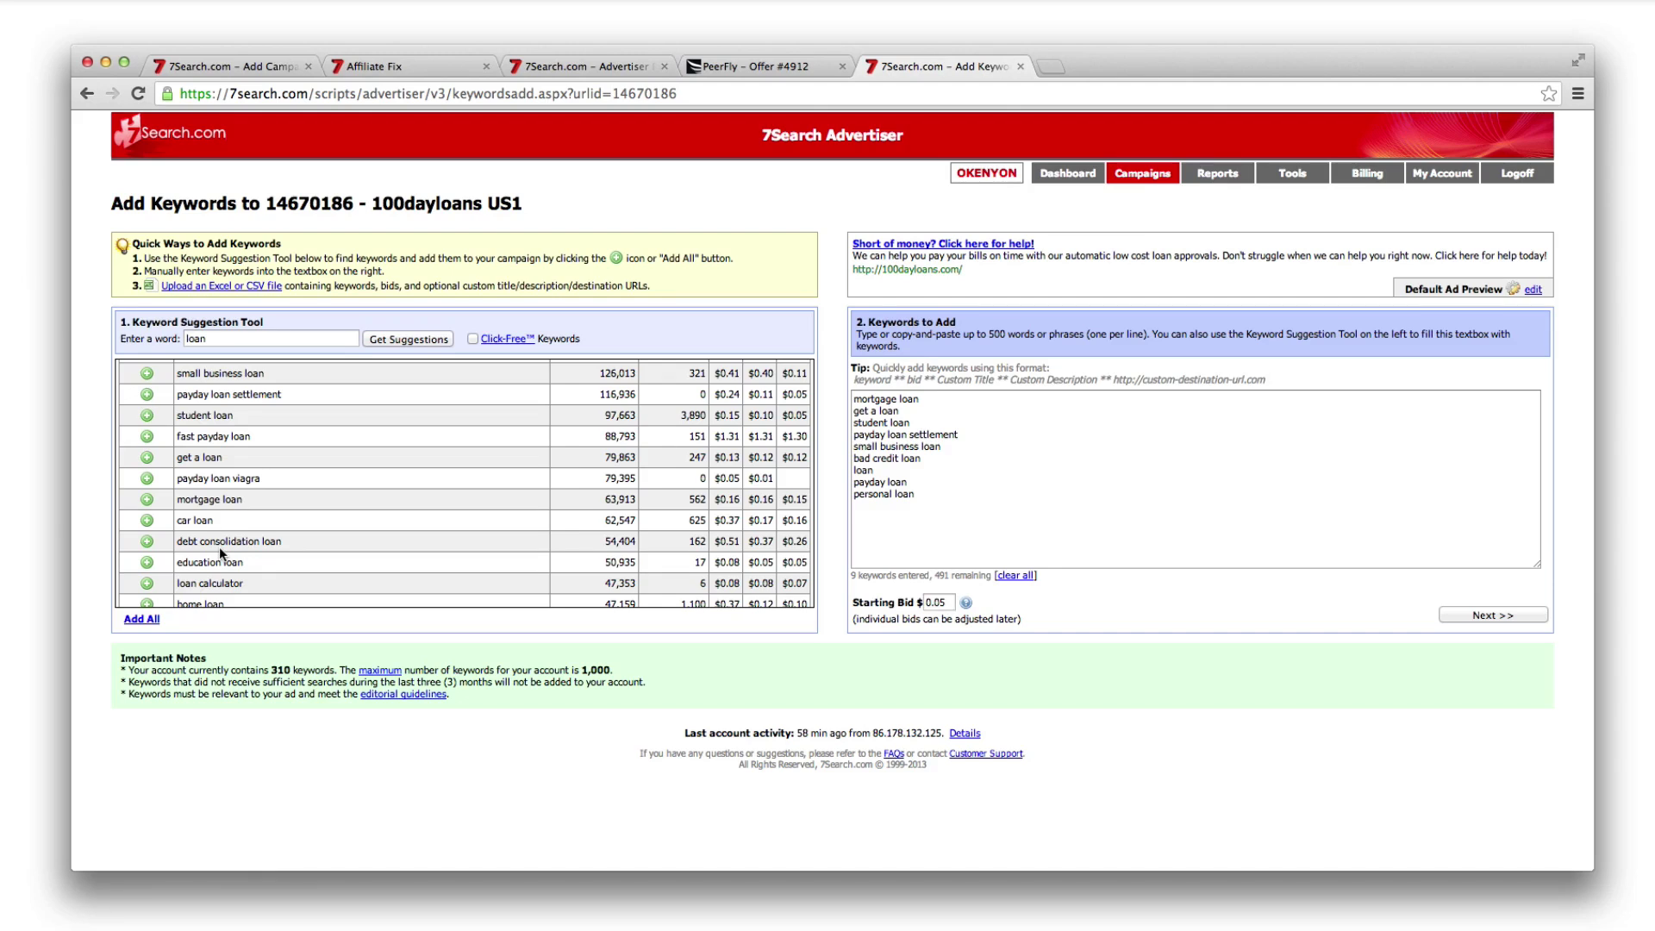
pyautogui.click(146, 541)
pyautogui.scroll(-2, 149, 545)
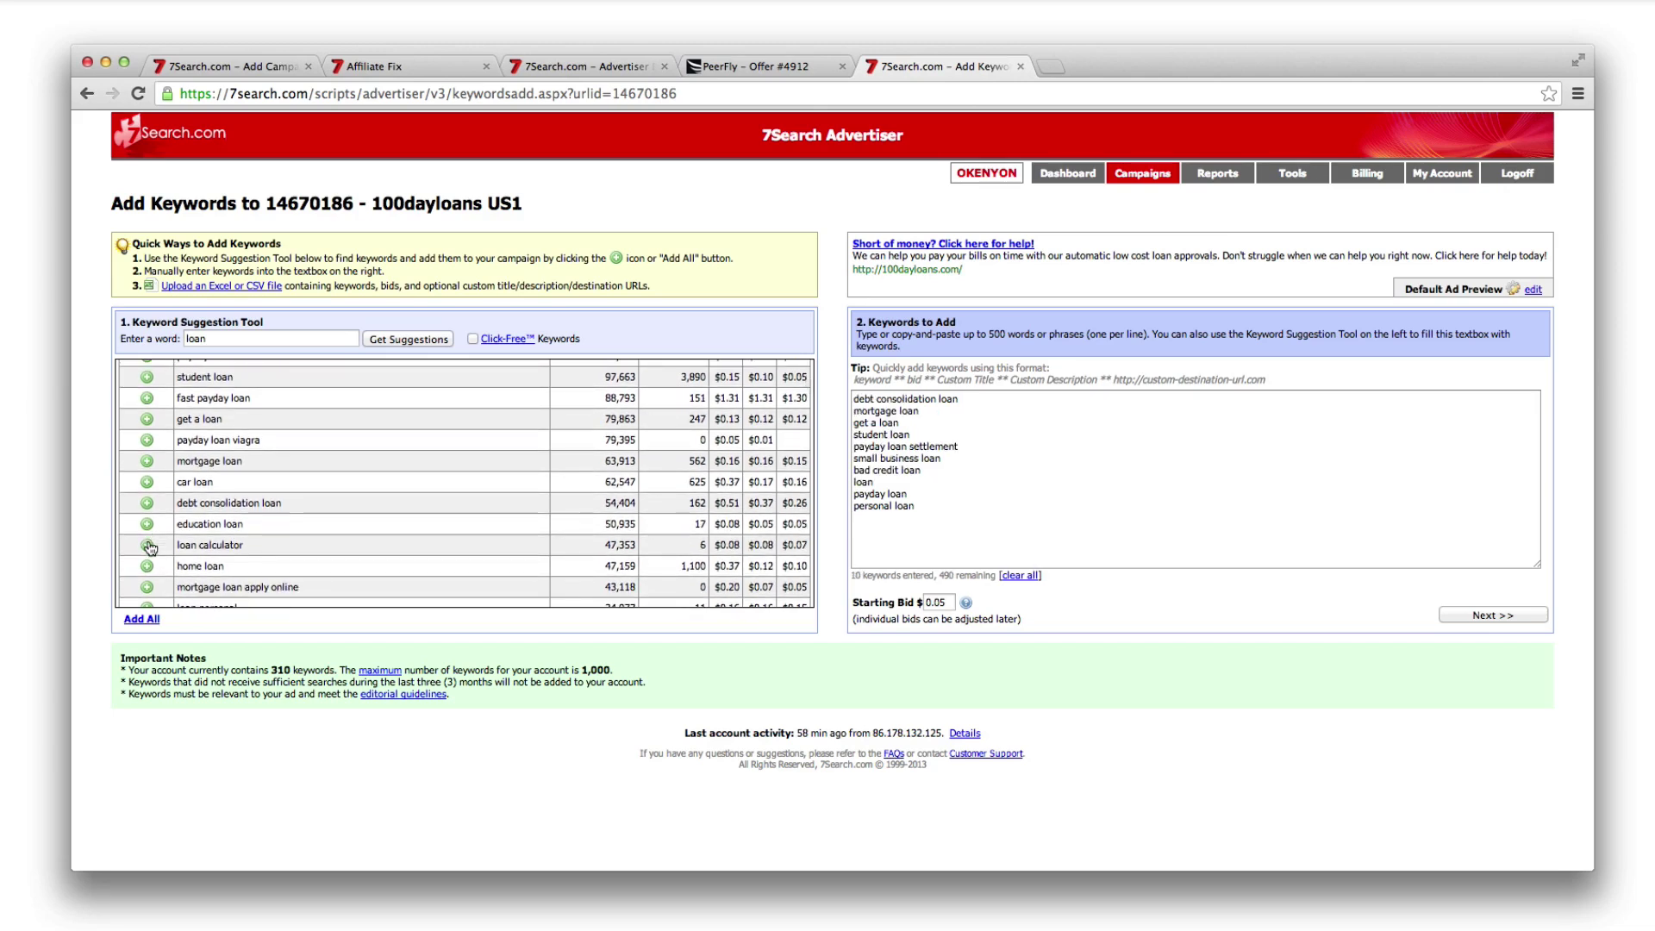
pyautogui.click(147, 546)
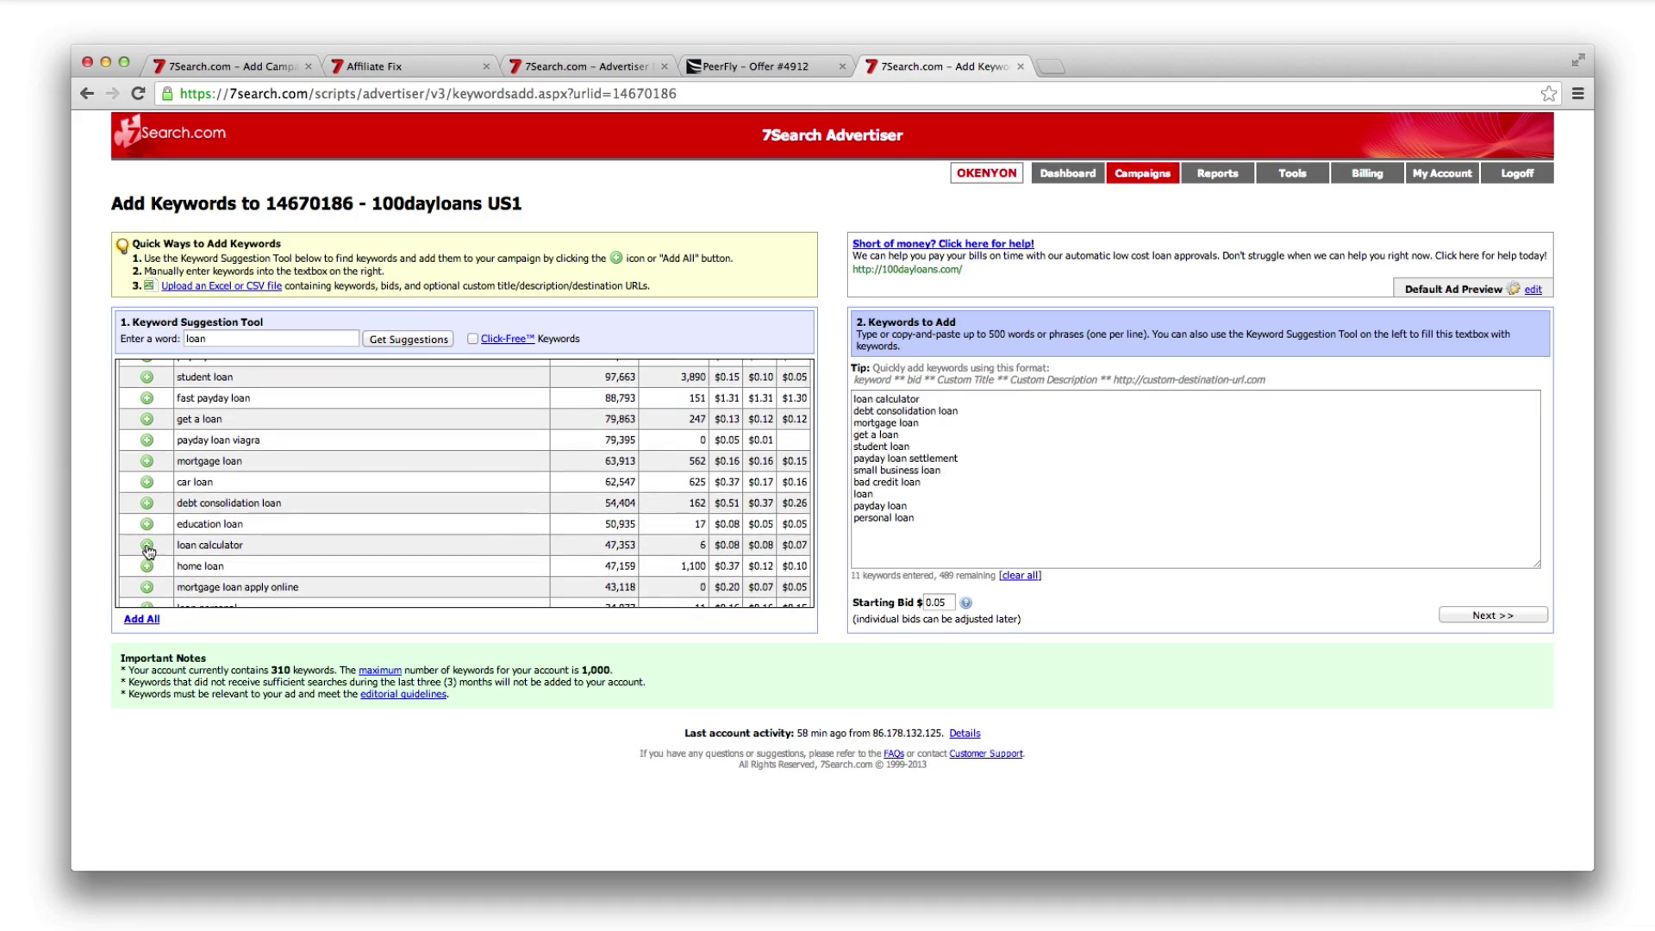
pyautogui.click(146, 566)
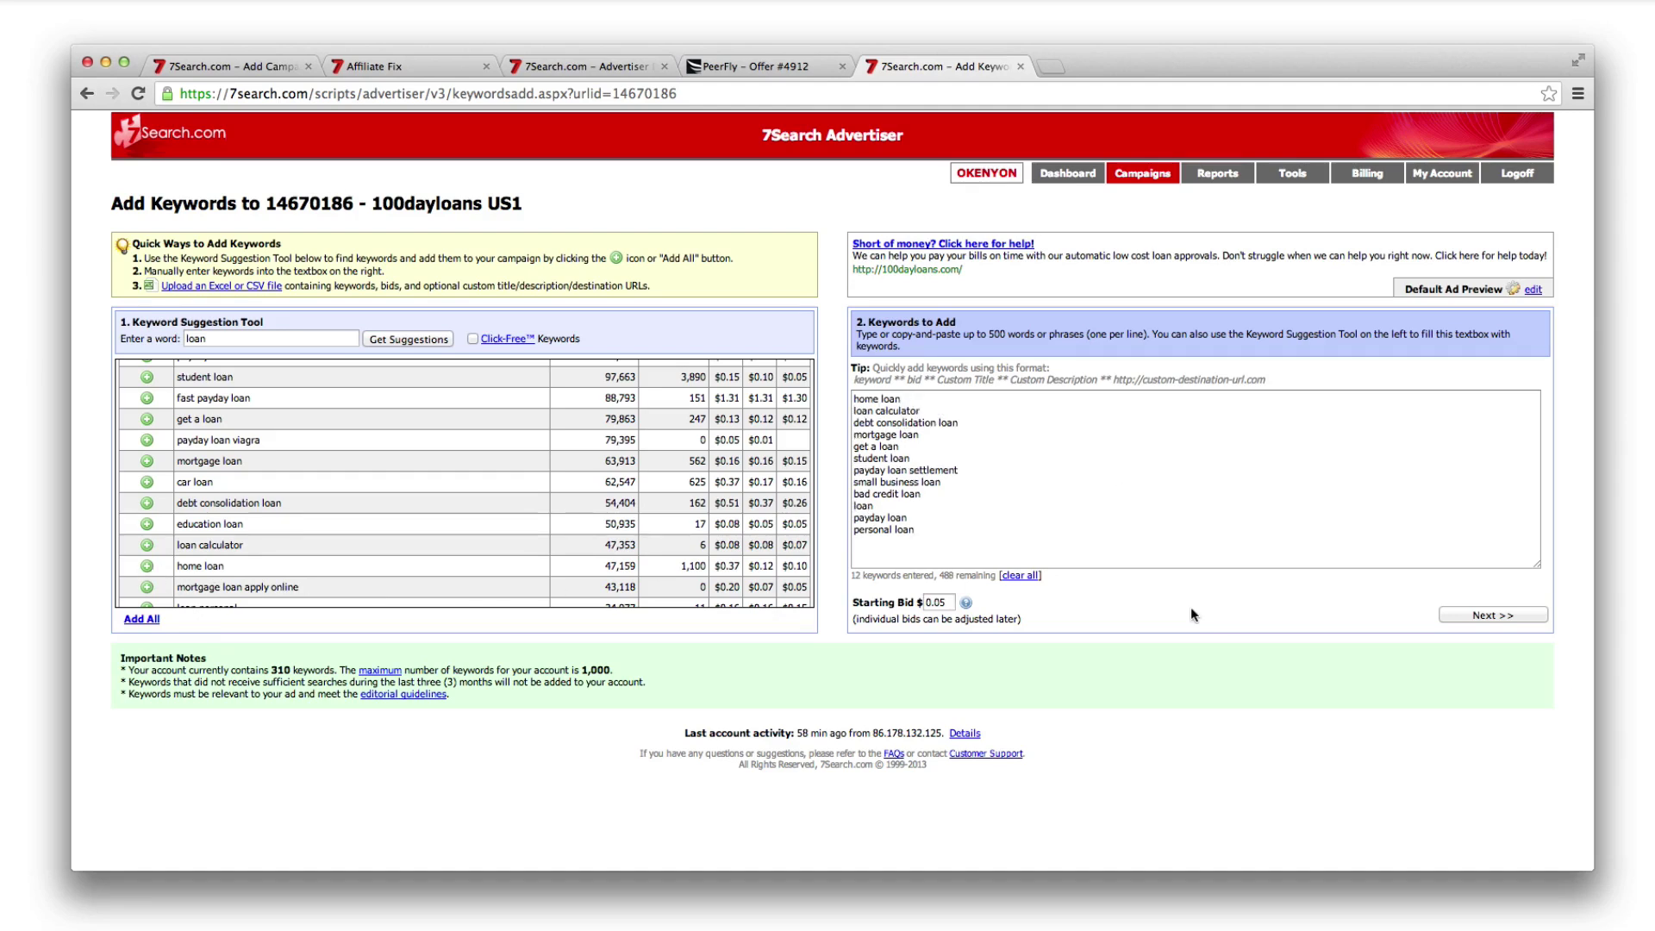
# Step: Submit the keyword list with the starting bid kept at 0.05 and proceed to managing the keyword bids
pyautogui.click(953, 609)
pyautogui.click(1502, 615)
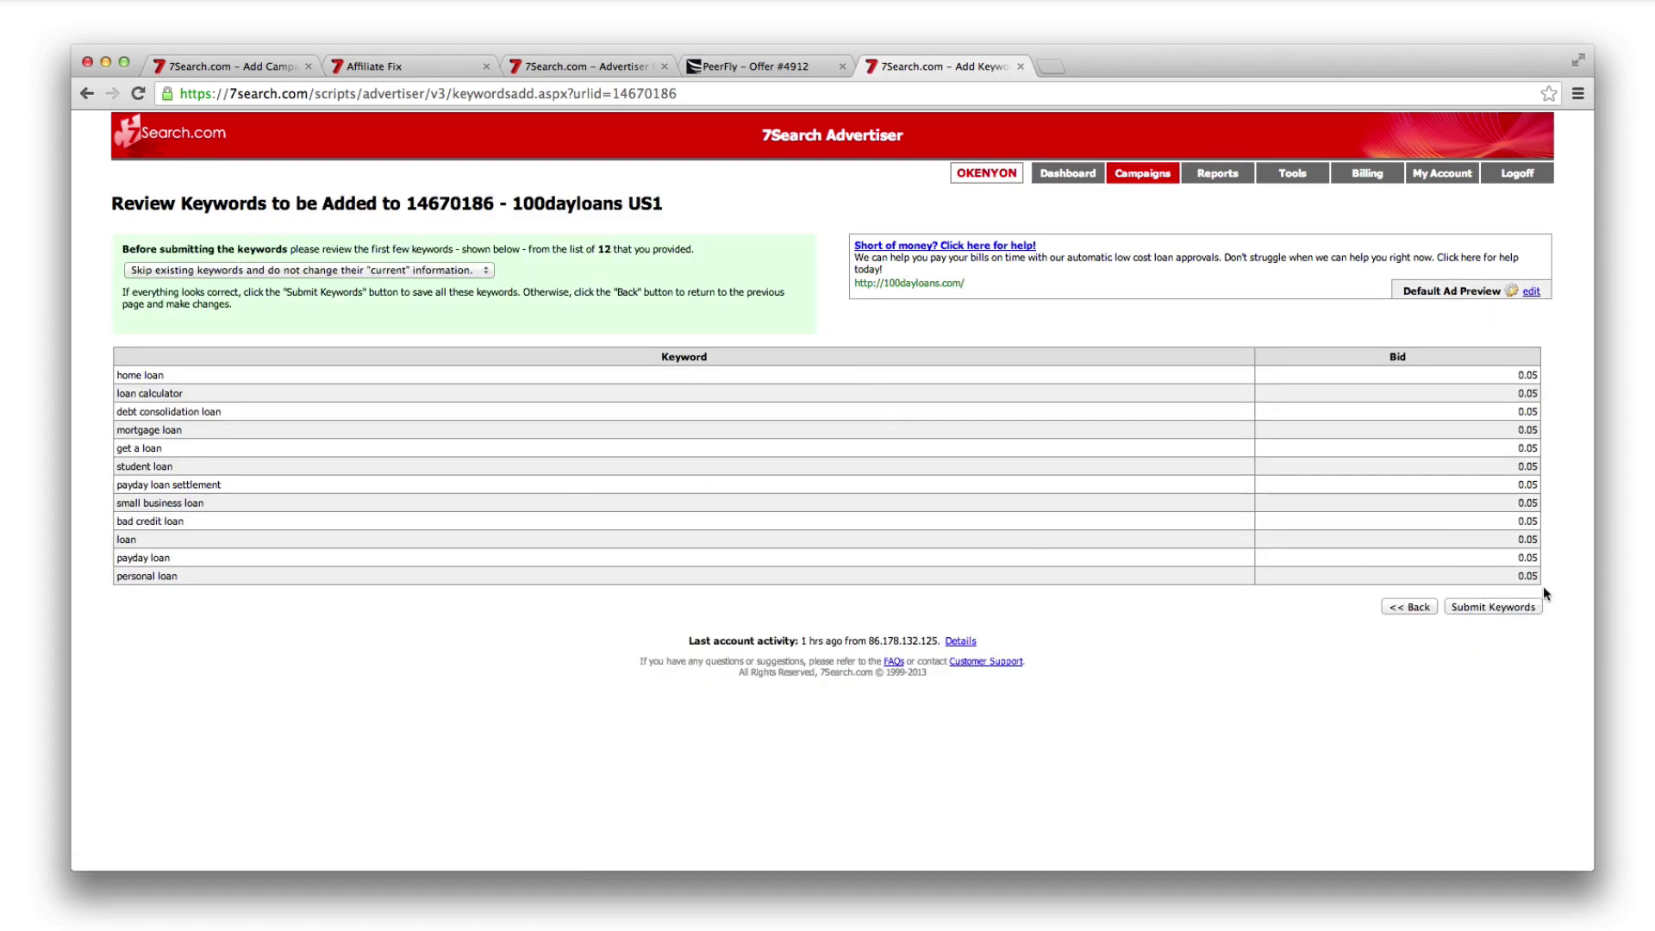
pyautogui.click(1501, 609)
pyautogui.click(956, 314)
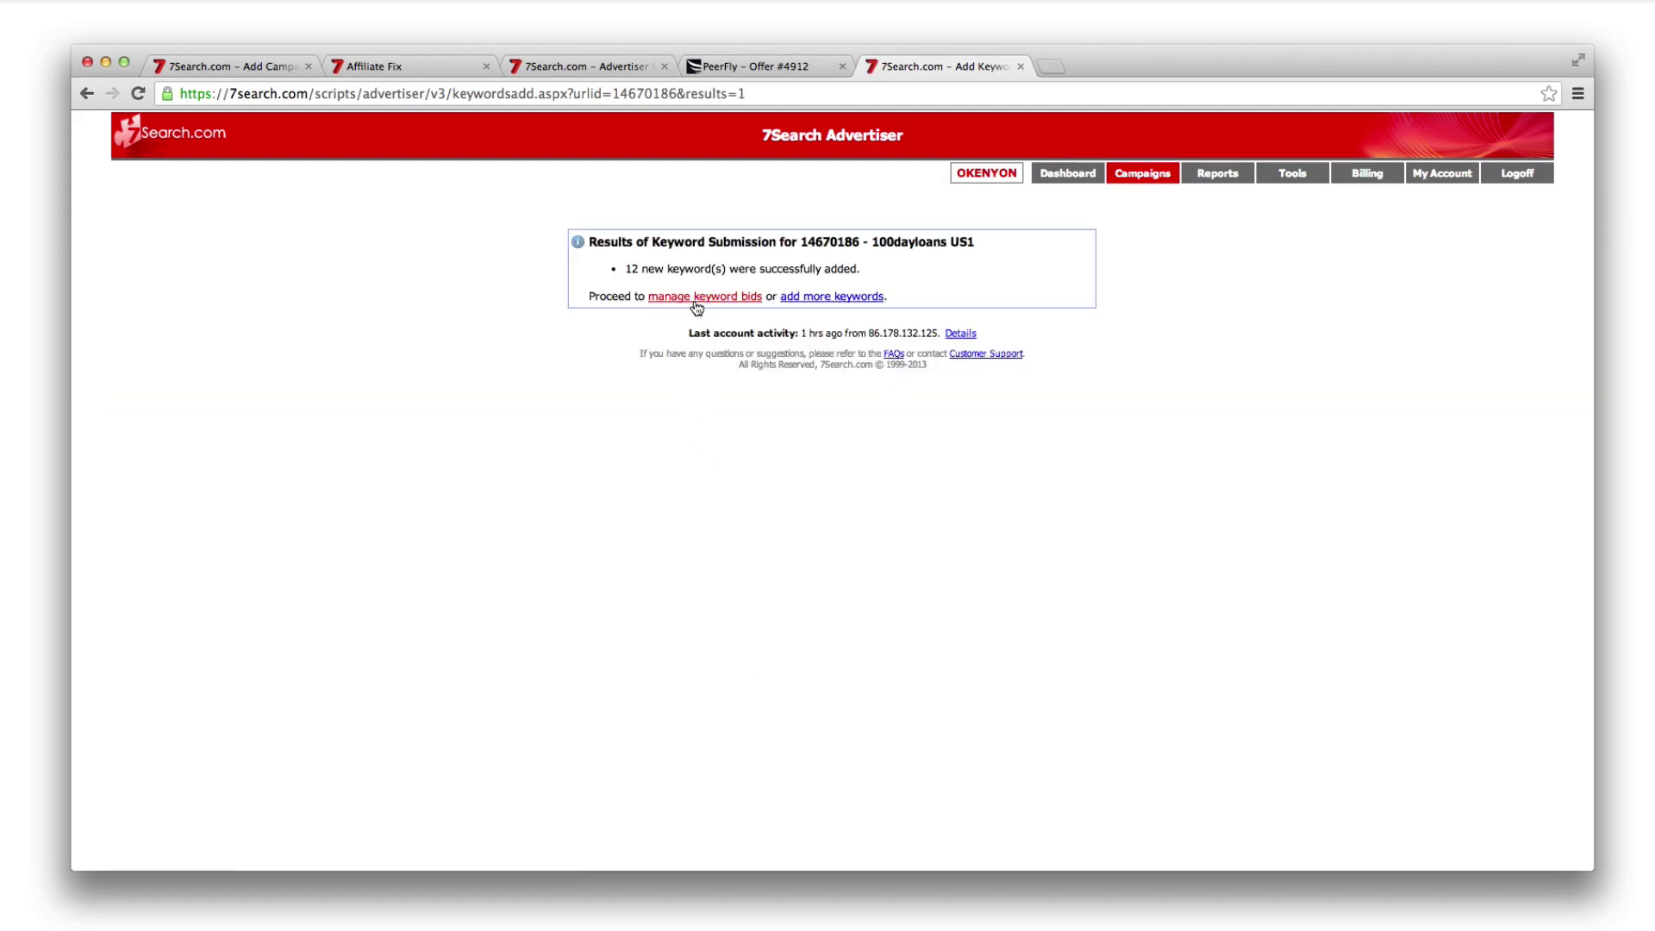
pyautogui.click(699, 298)
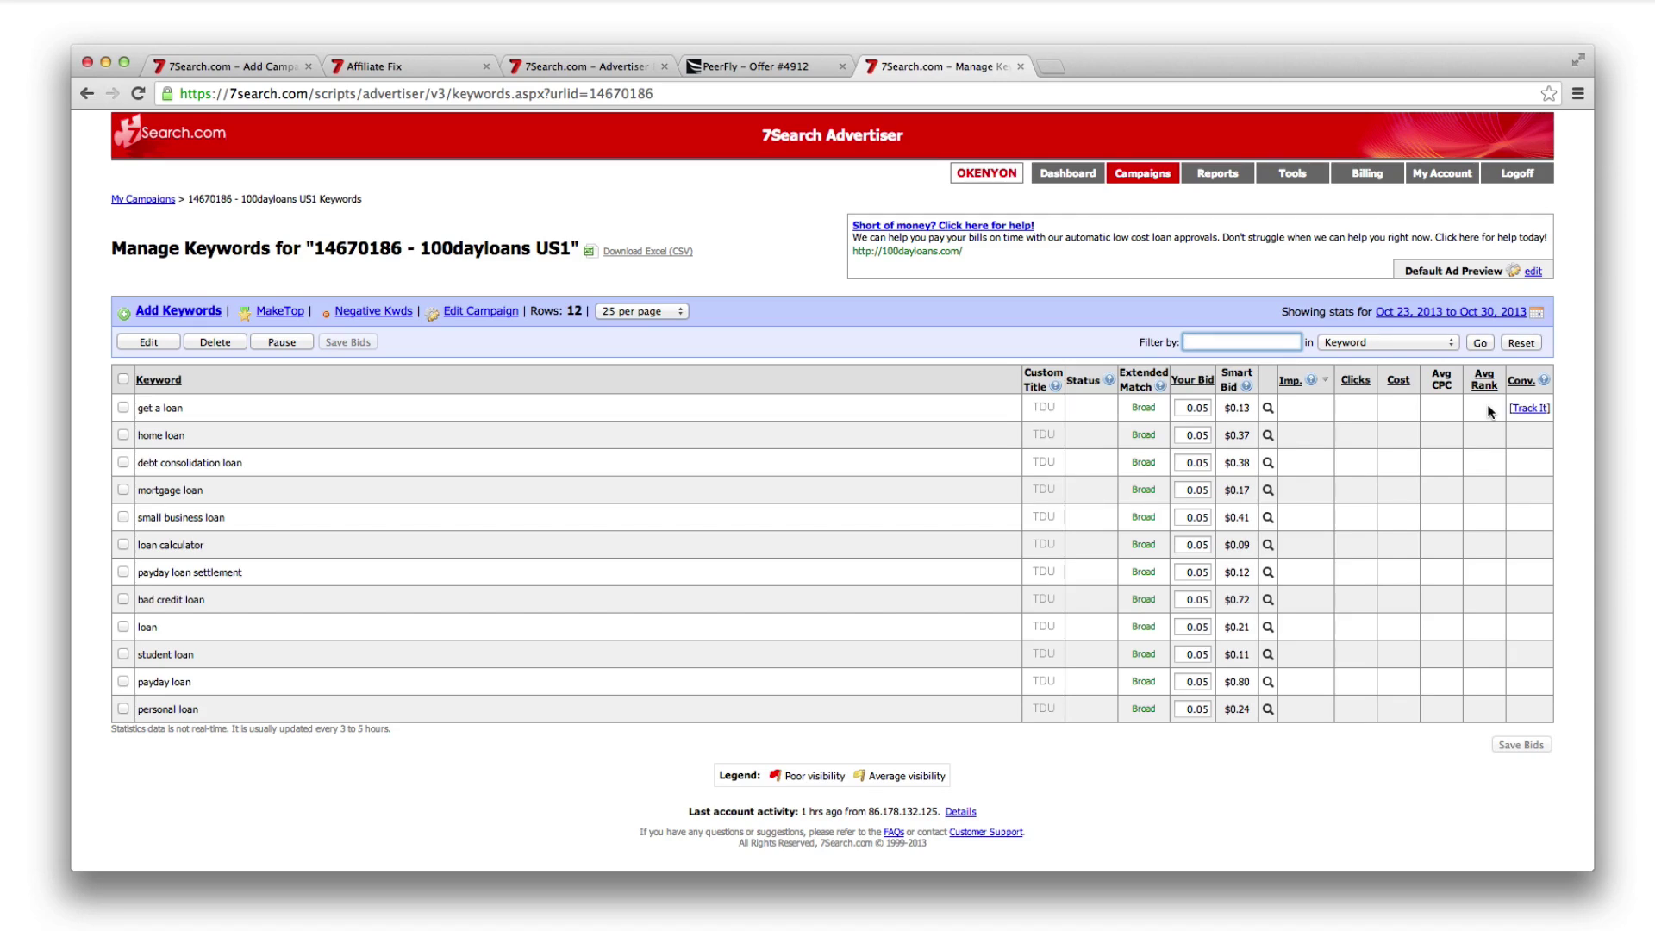
# Step: Set the bid for "get a loan" to 0.13 and the bid for "home loan" to 0.37
pyautogui.click(1208, 410)
pyautogui.press('BackSpace')
pyautogui.press('BackSpace')
pyautogui.press('BackSpace')
pyautogui.press('BackSpace')
pyautogui.write('0.13')
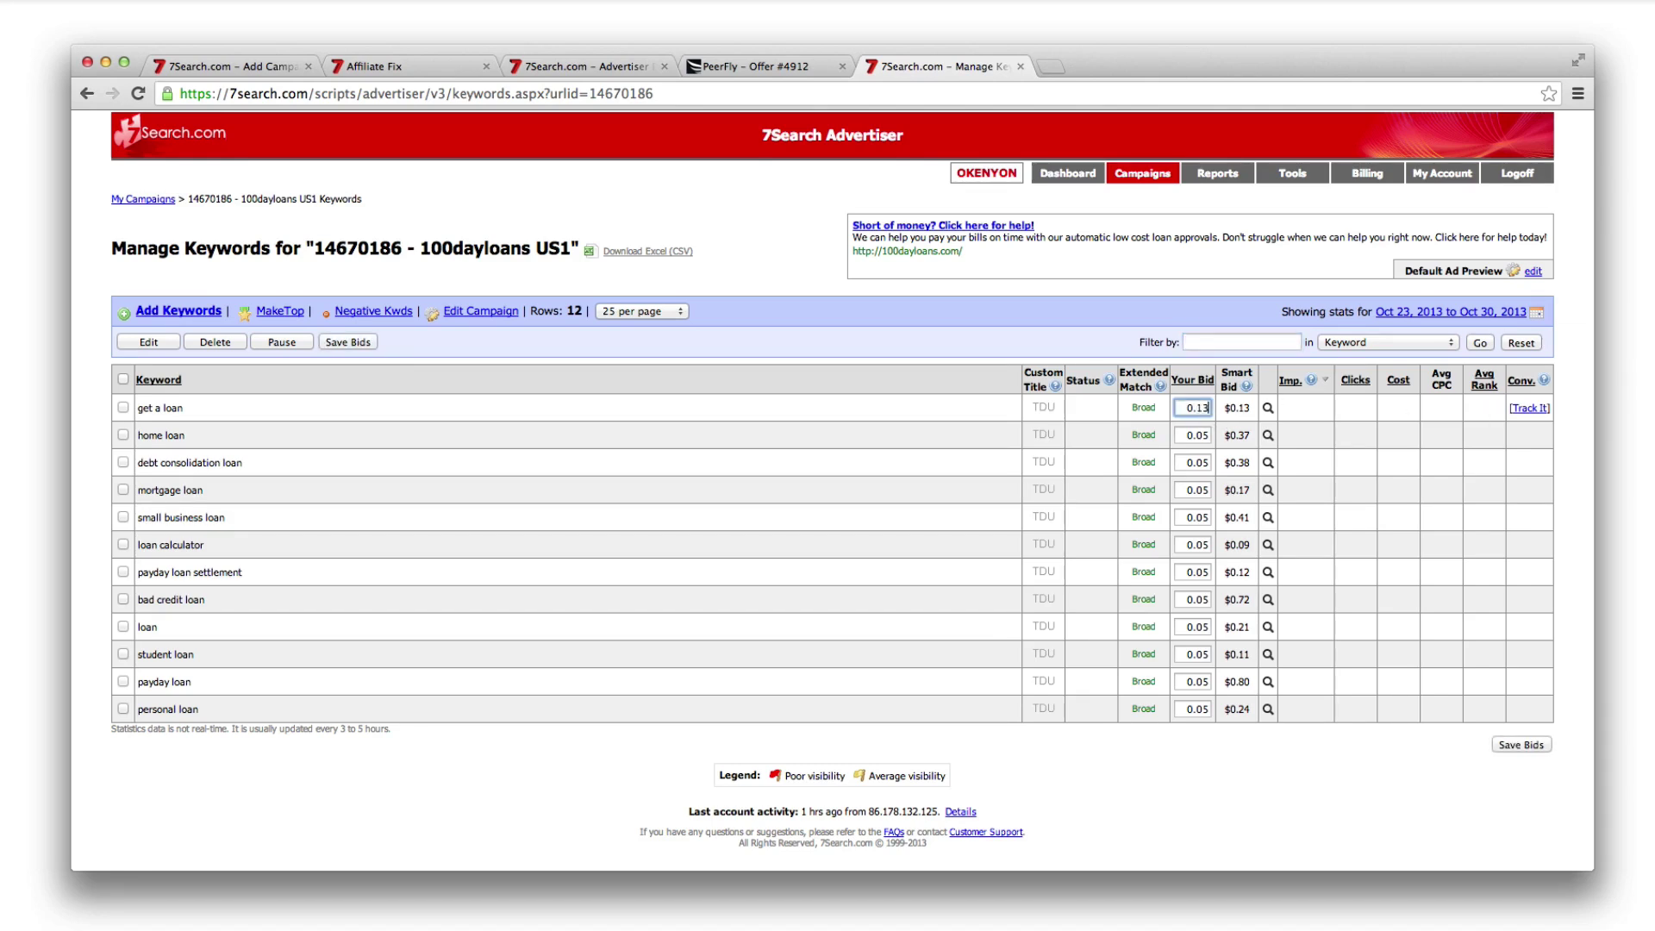
pyautogui.click(1210, 436)
pyautogui.press('BackSpace')
pyautogui.press('BackSpace')
pyautogui.press('BackSpace')
pyautogui.write('37')
# Step: Set the bid for "debt consolidation loan" to 0.38 and the bid for "mortgage loan" to 0.17
pyautogui.click(1208, 463)
pyautogui.press('BackSpace')
pyautogui.press('BackSpace')
pyautogui.press('BackSpace')
pyautogui.write('.38')
pyautogui.click(1209, 489)
pyautogui.press('BackSpace')
pyautogui.press('BackSpace')
pyautogui.press('BackSpace')
pyautogui.write('.17')
# Step: Set the bid for "small business loan" to 0.41 and the bid for "loan calculator" to 0.09
pyautogui.click(1209, 518)
pyautogui.press('BackSpace')
pyautogui.press('BackSpace')
pyautogui.press('BackSpace')
pyautogui.write('.41')
pyautogui.click(1208, 545)
pyautogui.press('BackSpace')
pyautogui.write('9')
# Step: Set the bid for "payday loan settlement" to 0.12 and the bid for "bad credit loan" to 0.72
pyautogui.click(1207, 573)
pyautogui.press('BackSpace')
pyautogui.press('BackSpace')
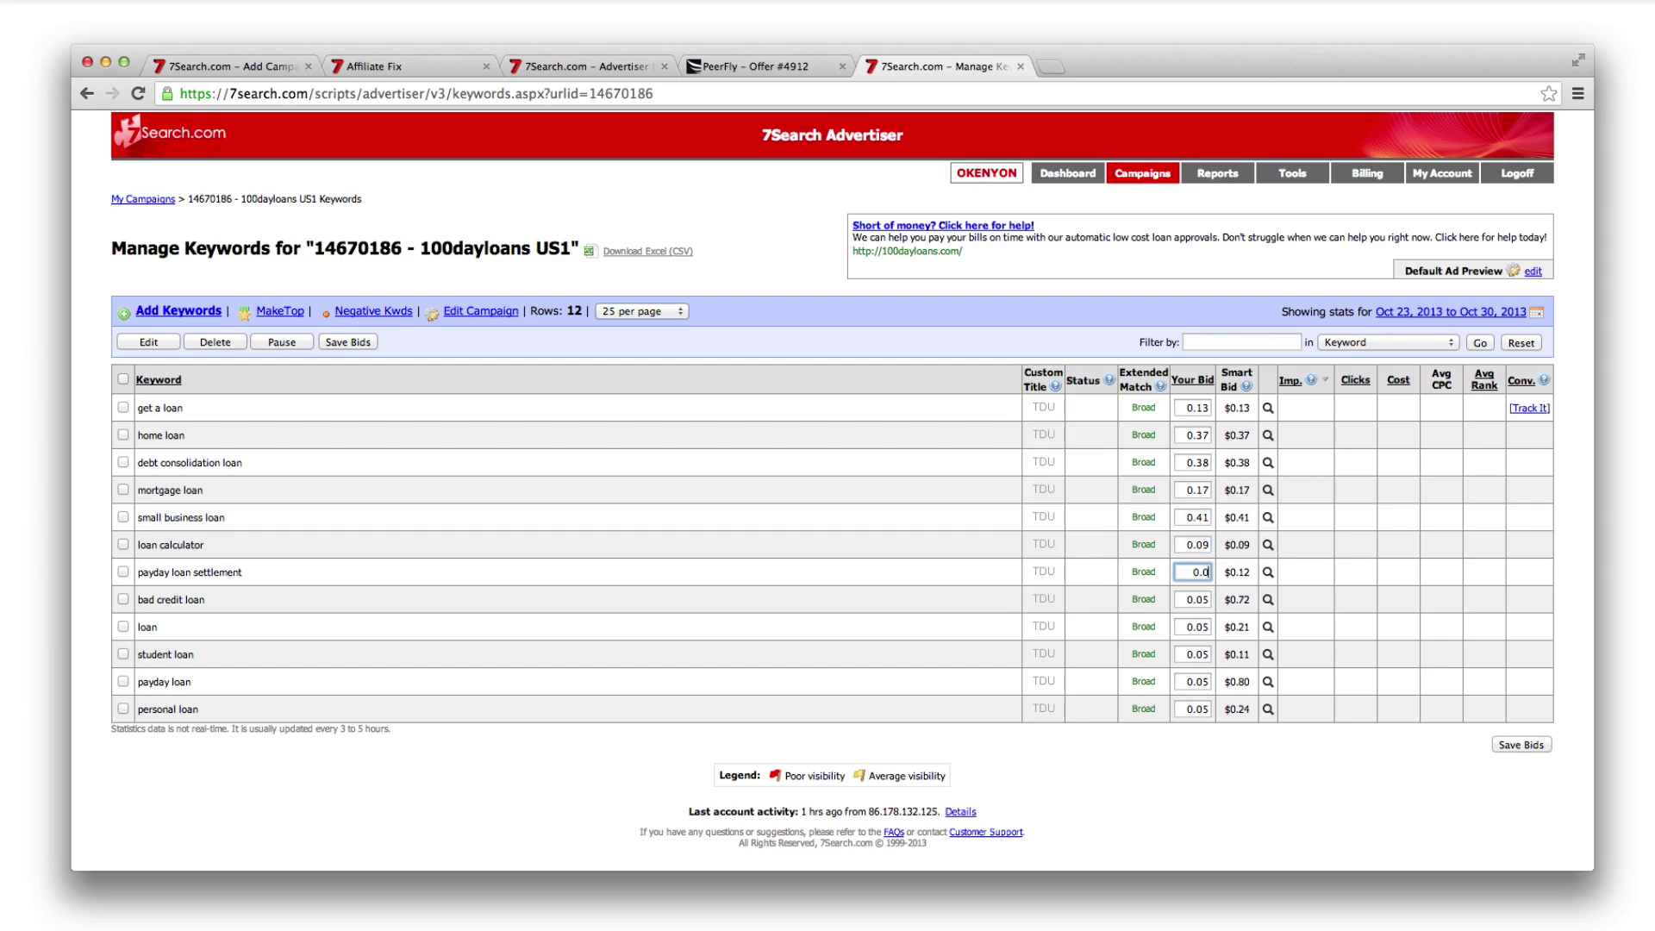
pyautogui.write('12')
pyautogui.click(1208, 599)
pyautogui.press('BackSpace')
pyautogui.press('BackSpace')
pyautogui.press('BackSpace')
pyautogui.write('.72')
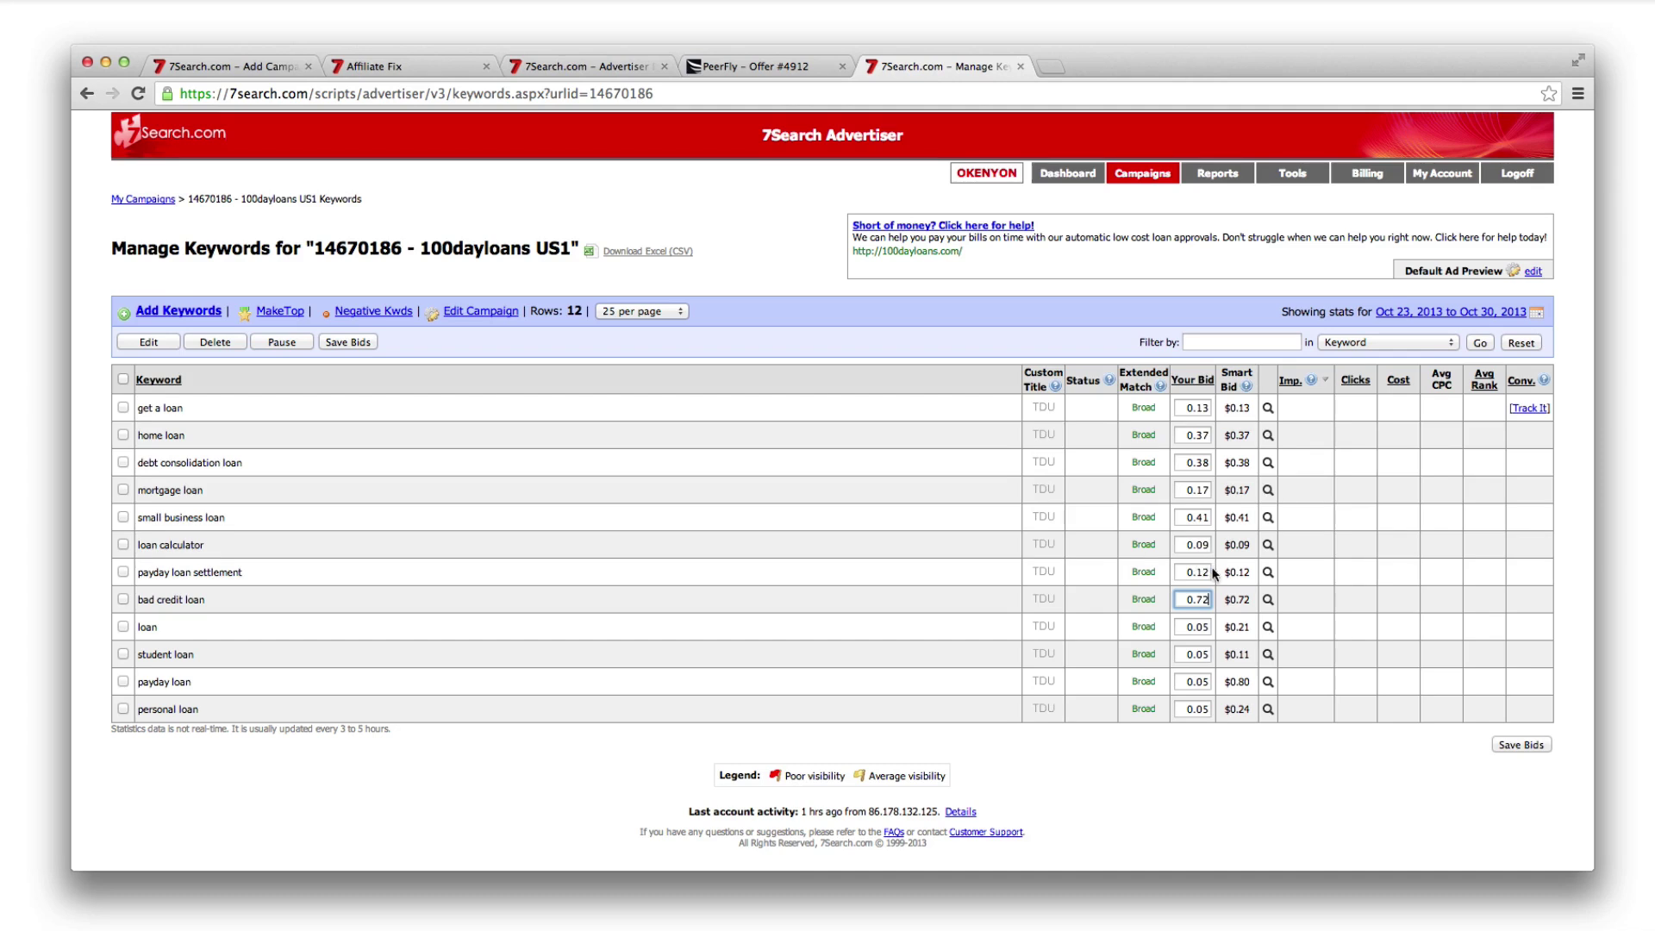
# Step: Set the bid for the keyword "loan" to 0.21 and the bid for "student loan" to 0.1
pyautogui.click(1208, 626)
pyautogui.press('BackSpace')
pyautogui.press('BackSpace')
pyautogui.press('BackSpace')
pyautogui.write('.21')
pyautogui.click(1210, 655)
pyautogui.press('BackSpace')
pyautogui.press('BackSpace')
pyautogui.press('BackSpace')
pyautogui.write('.1')
# Step: Set the bid for "payday loan" to 0.80 and for "personal loan" to 0.24, and save the bids
pyautogui.click(1210, 682)
pyautogui.press('BackSpace')
pyautogui.press('BackSpace')
pyautogui.press('BackSpace')
pyautogui.write('.80')
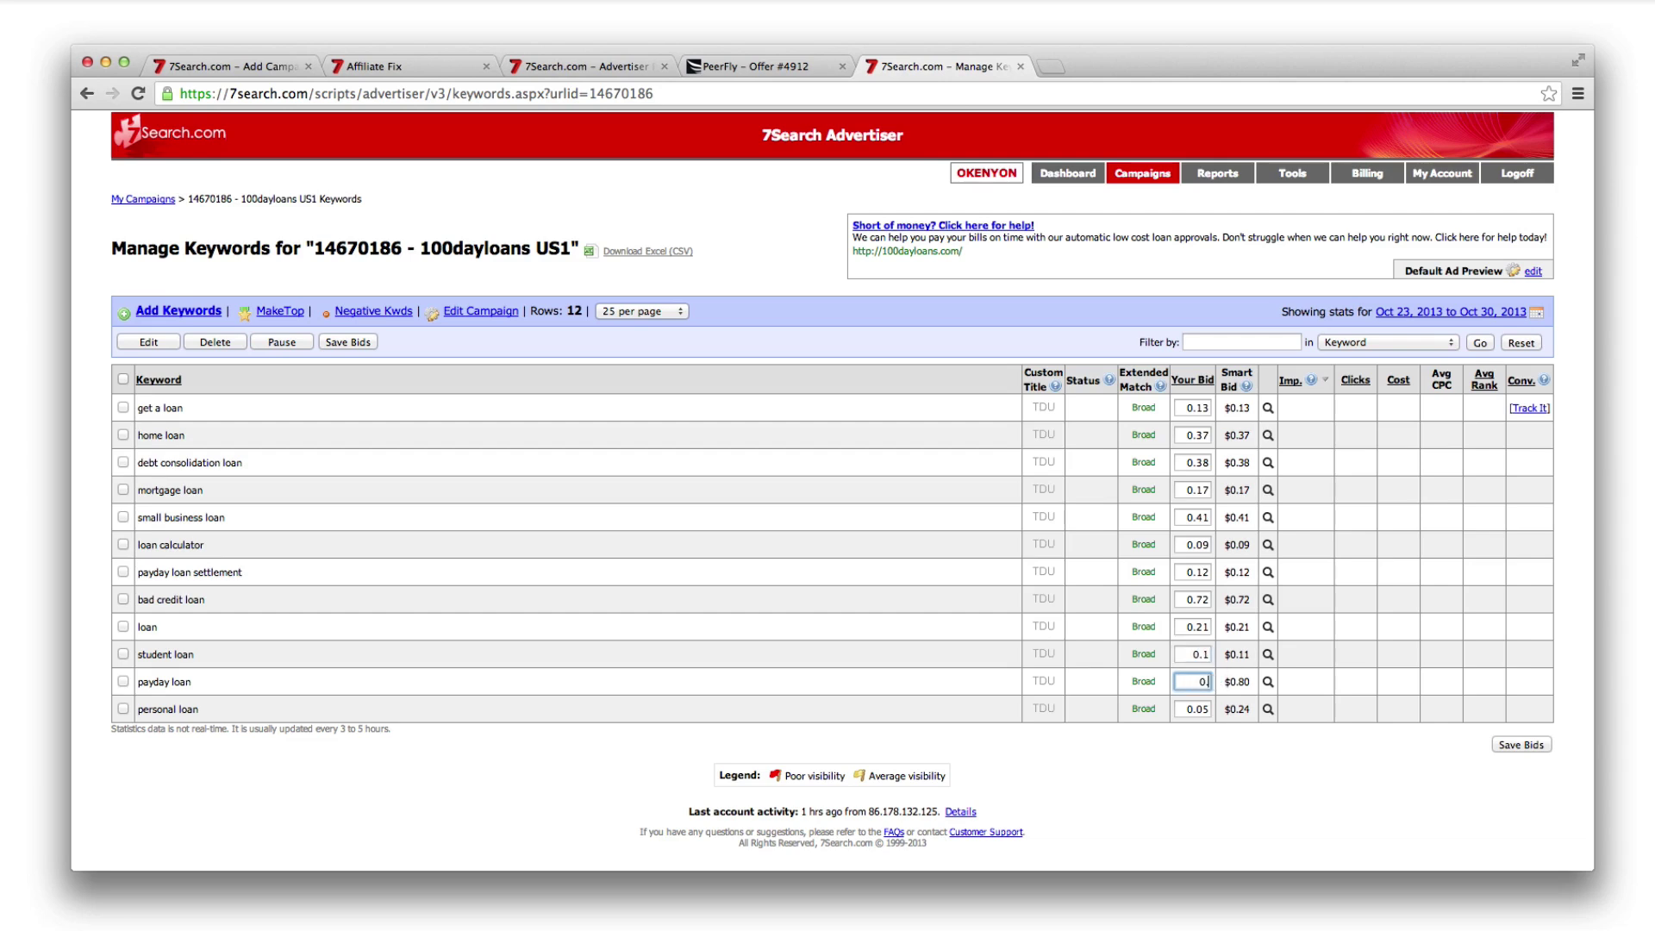
pyautogui.click(1209, 710)
pyautogui.press('BackSpace')
pyautogui.press('BackSpace')
pyautogui.press('BackSpace')
pyautogui.write('.24')
pyautogui.click(1501, 747)
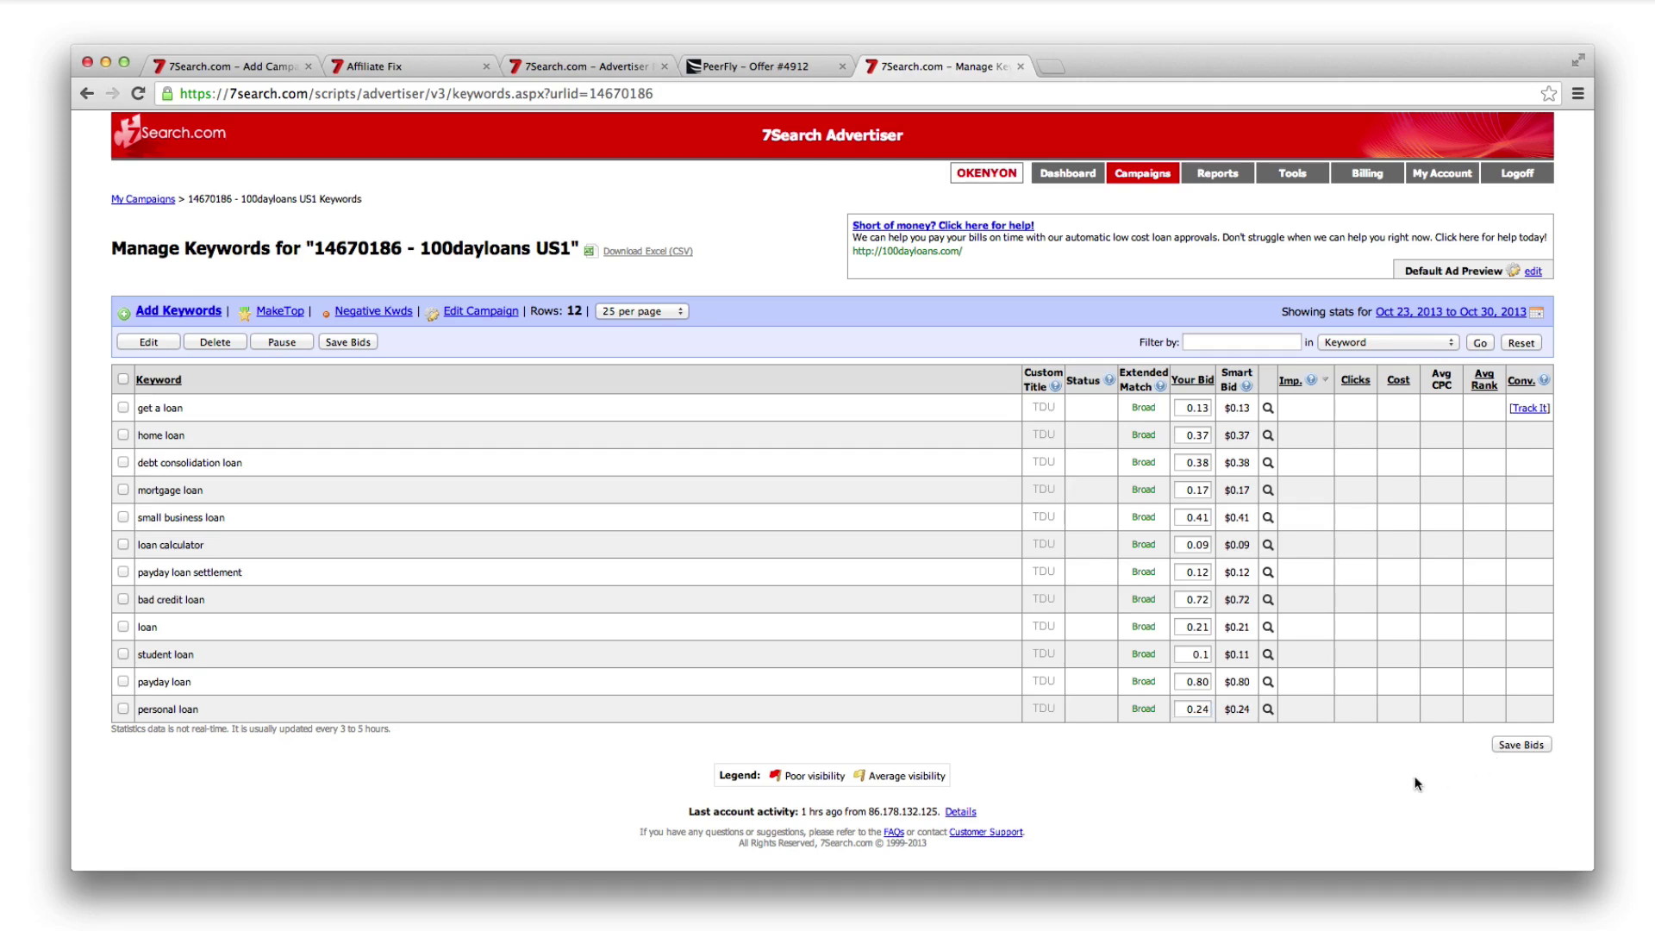
# Step: Open the top bidders for the keyword "get a loan" and review the competing ads and their bids
pyautogui.click(1269, 412)
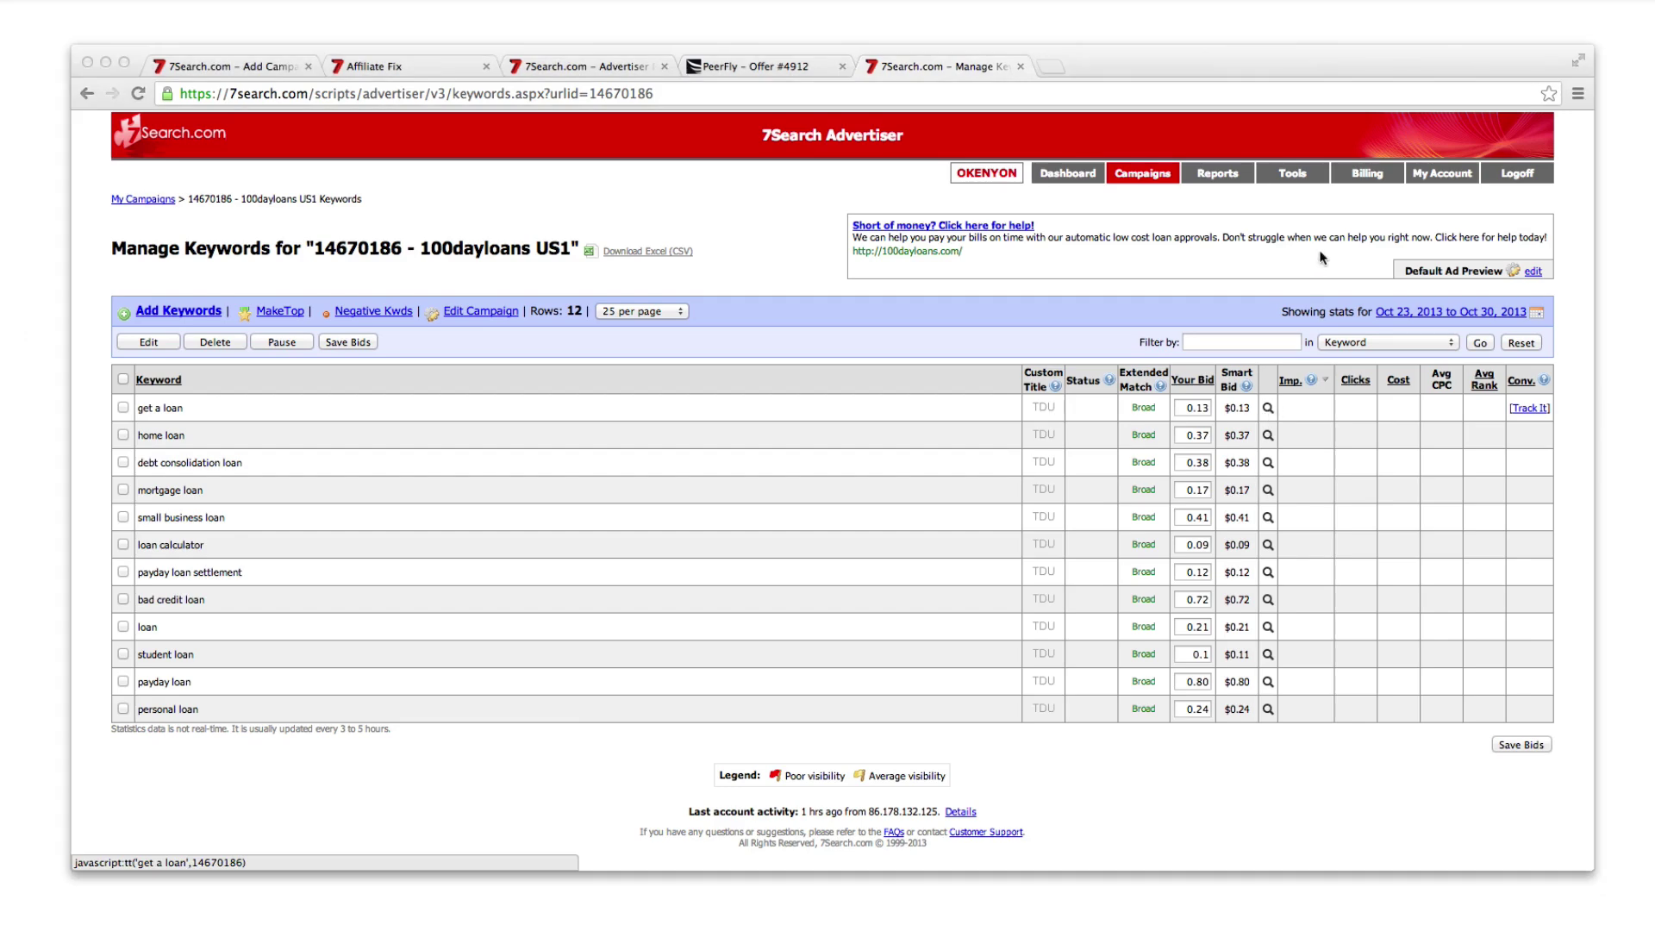
pyautogui.moveTo(931, 257); pyautogui.dragTo(748, 280)
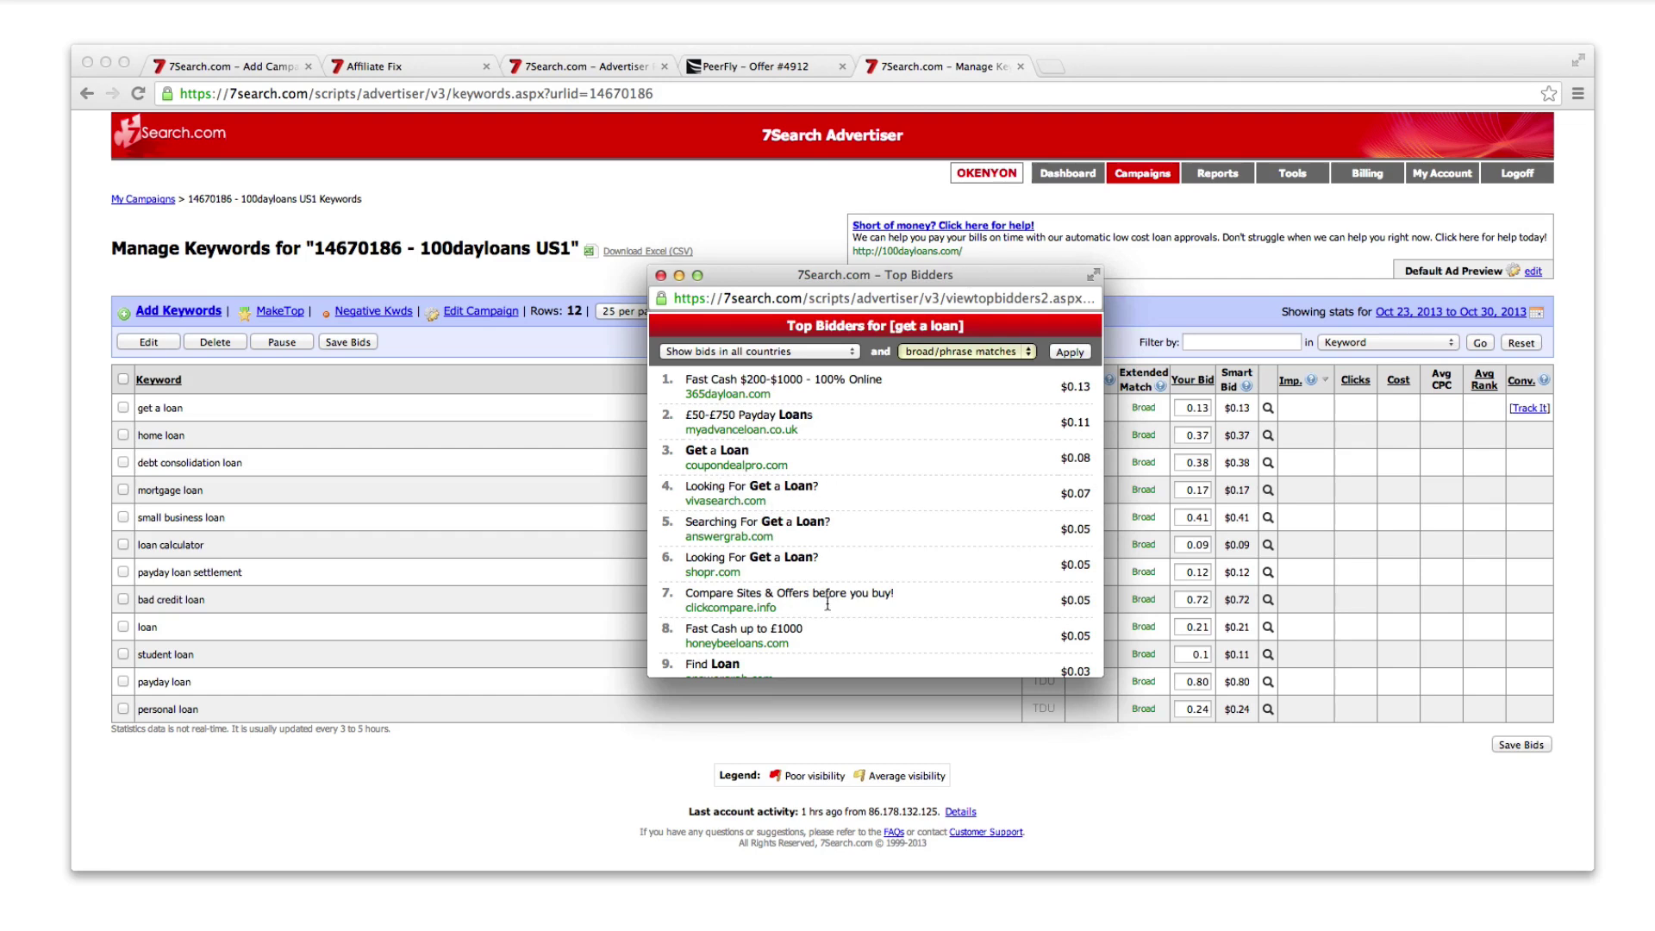
pyautogui.scroll(-3, 815, 470)
pyautogui.scroll(-4, 721, 619)
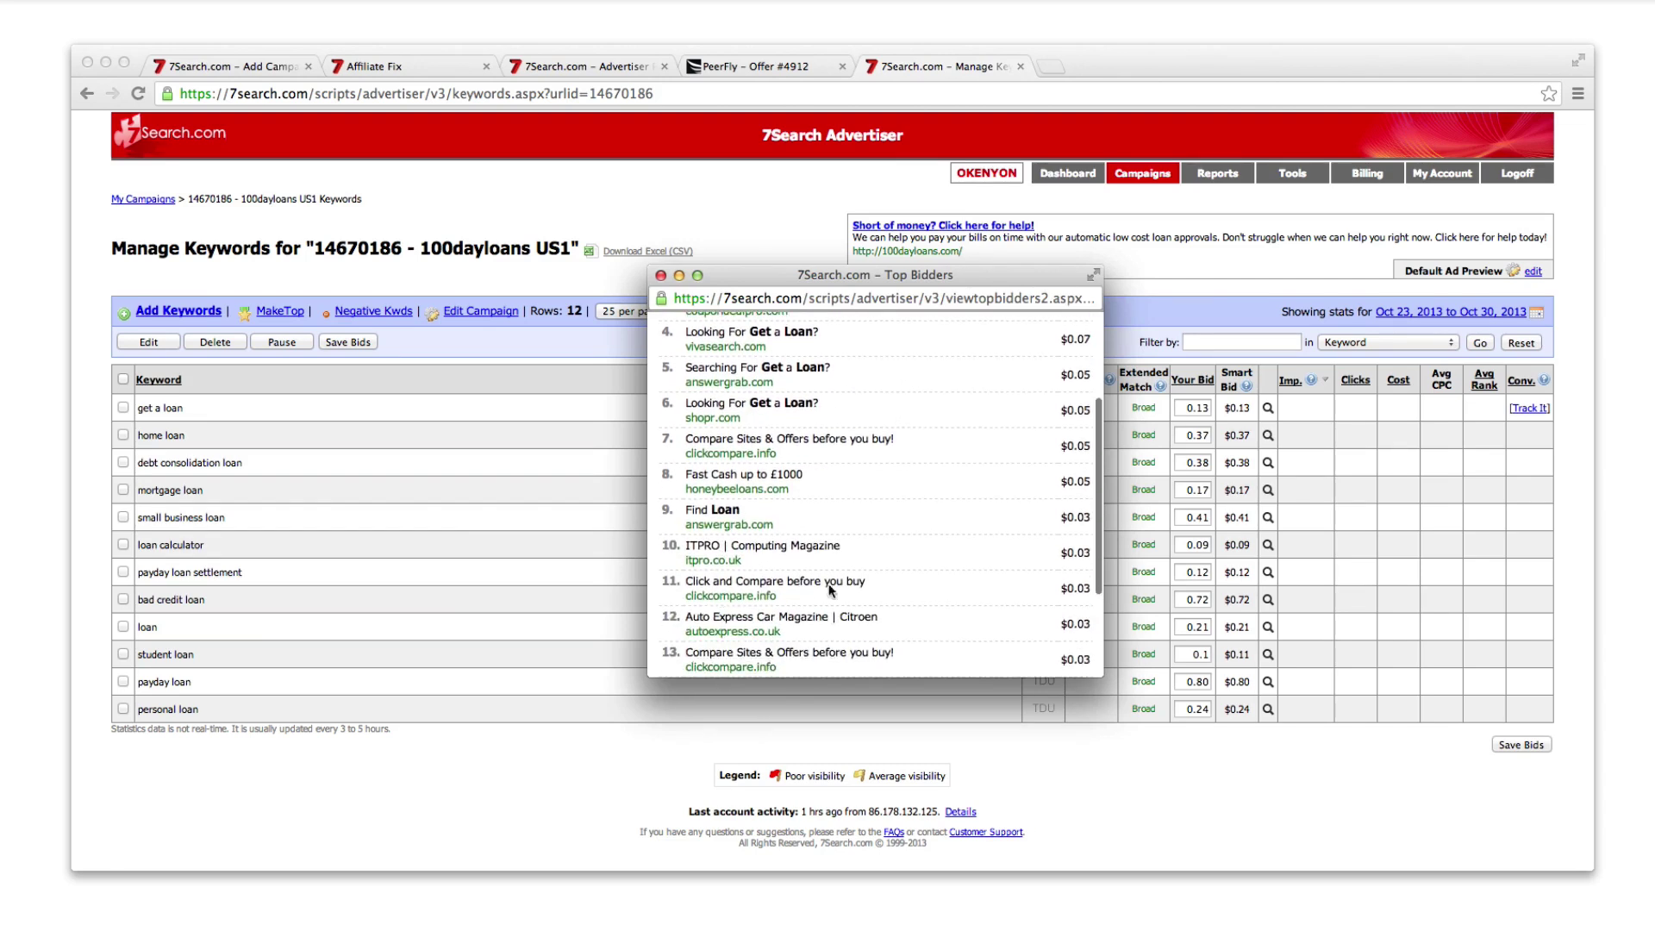
pyautogui.scroll(-4, 826, 601)
pyautogui.scroll(-2, 826, 601)
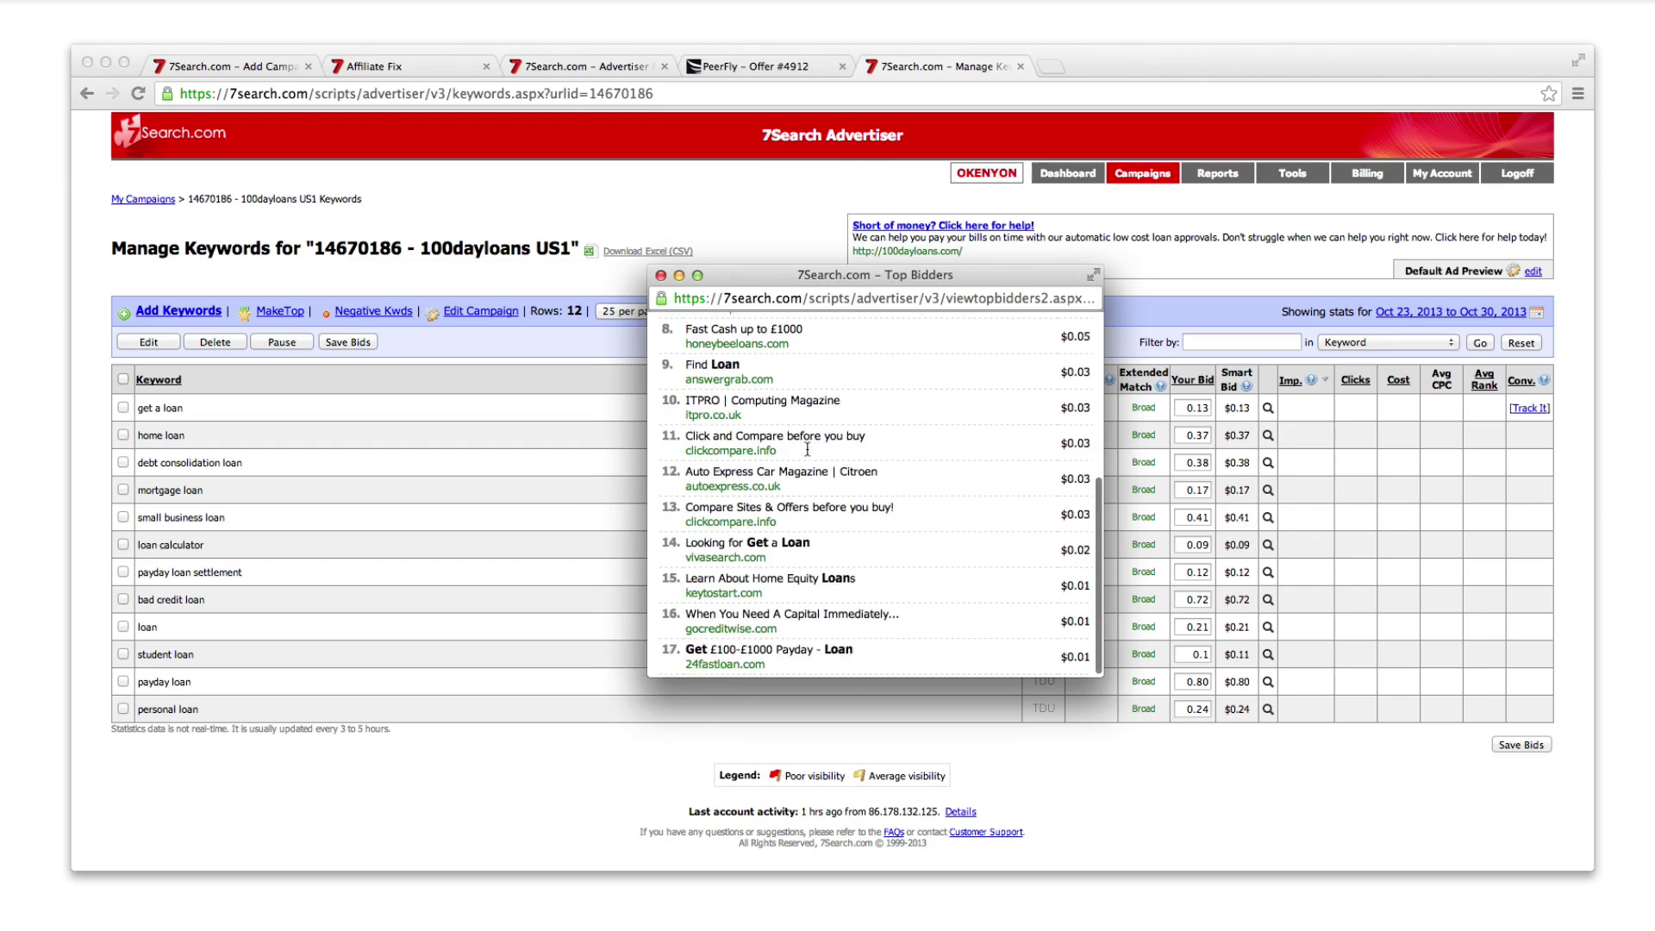
pyautogui.scroll(8, 760, 414)
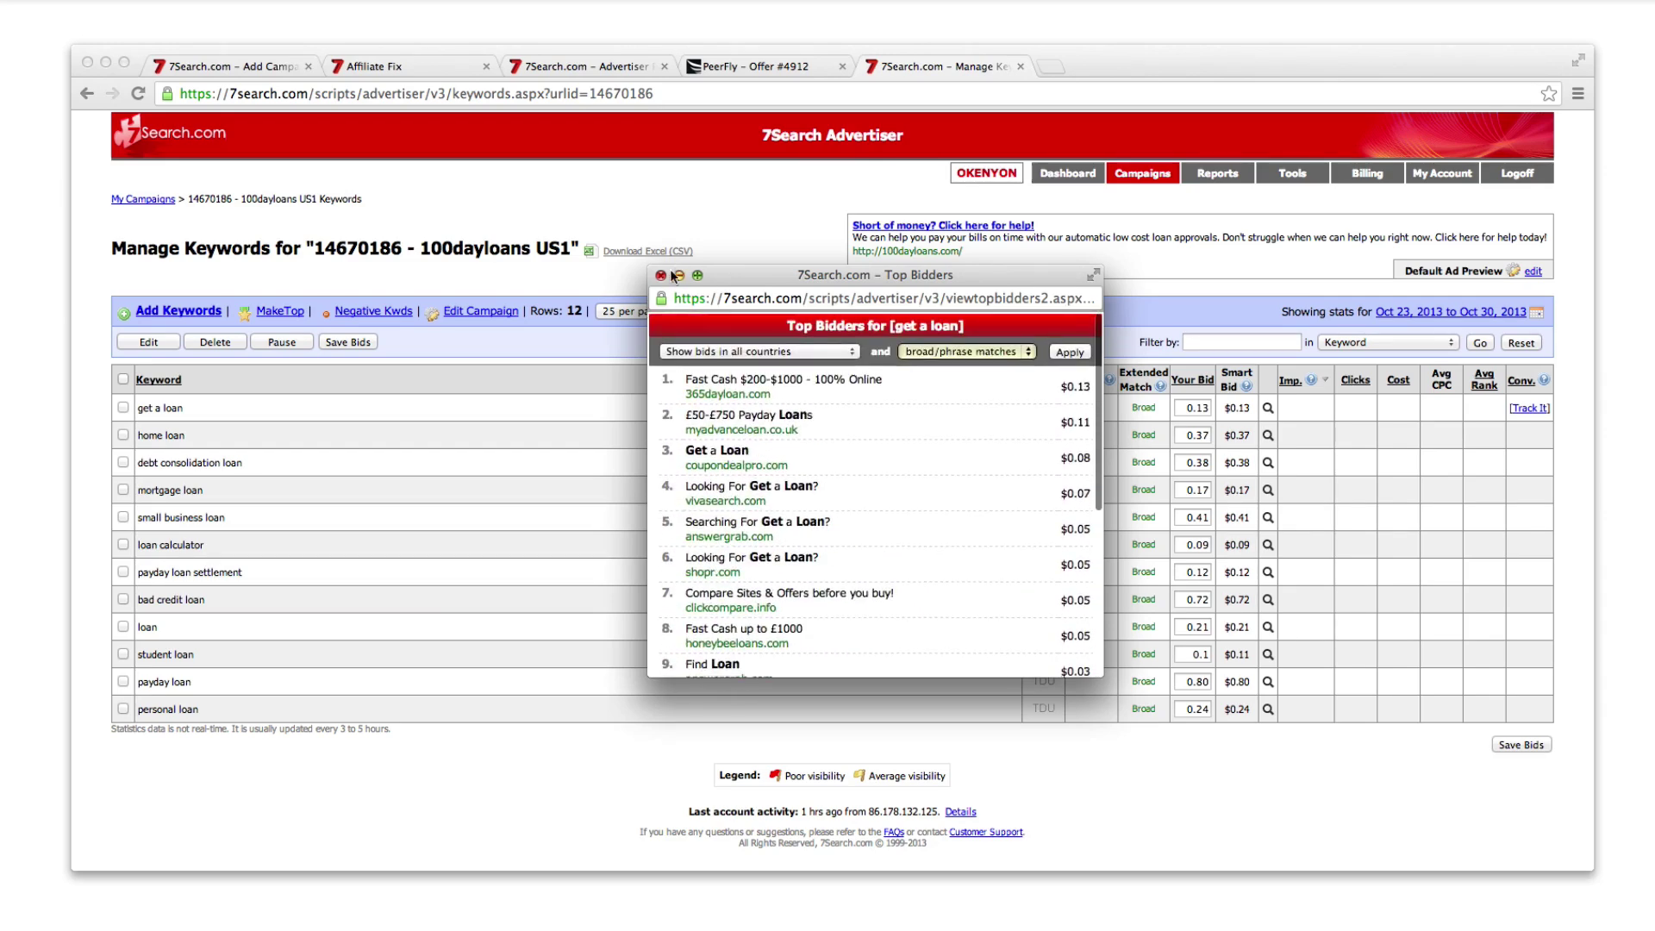
# Step: Close the top bidders window and save the keyword bids for the 100dayloans US1 campaign
pyautogui.click(661, 275)
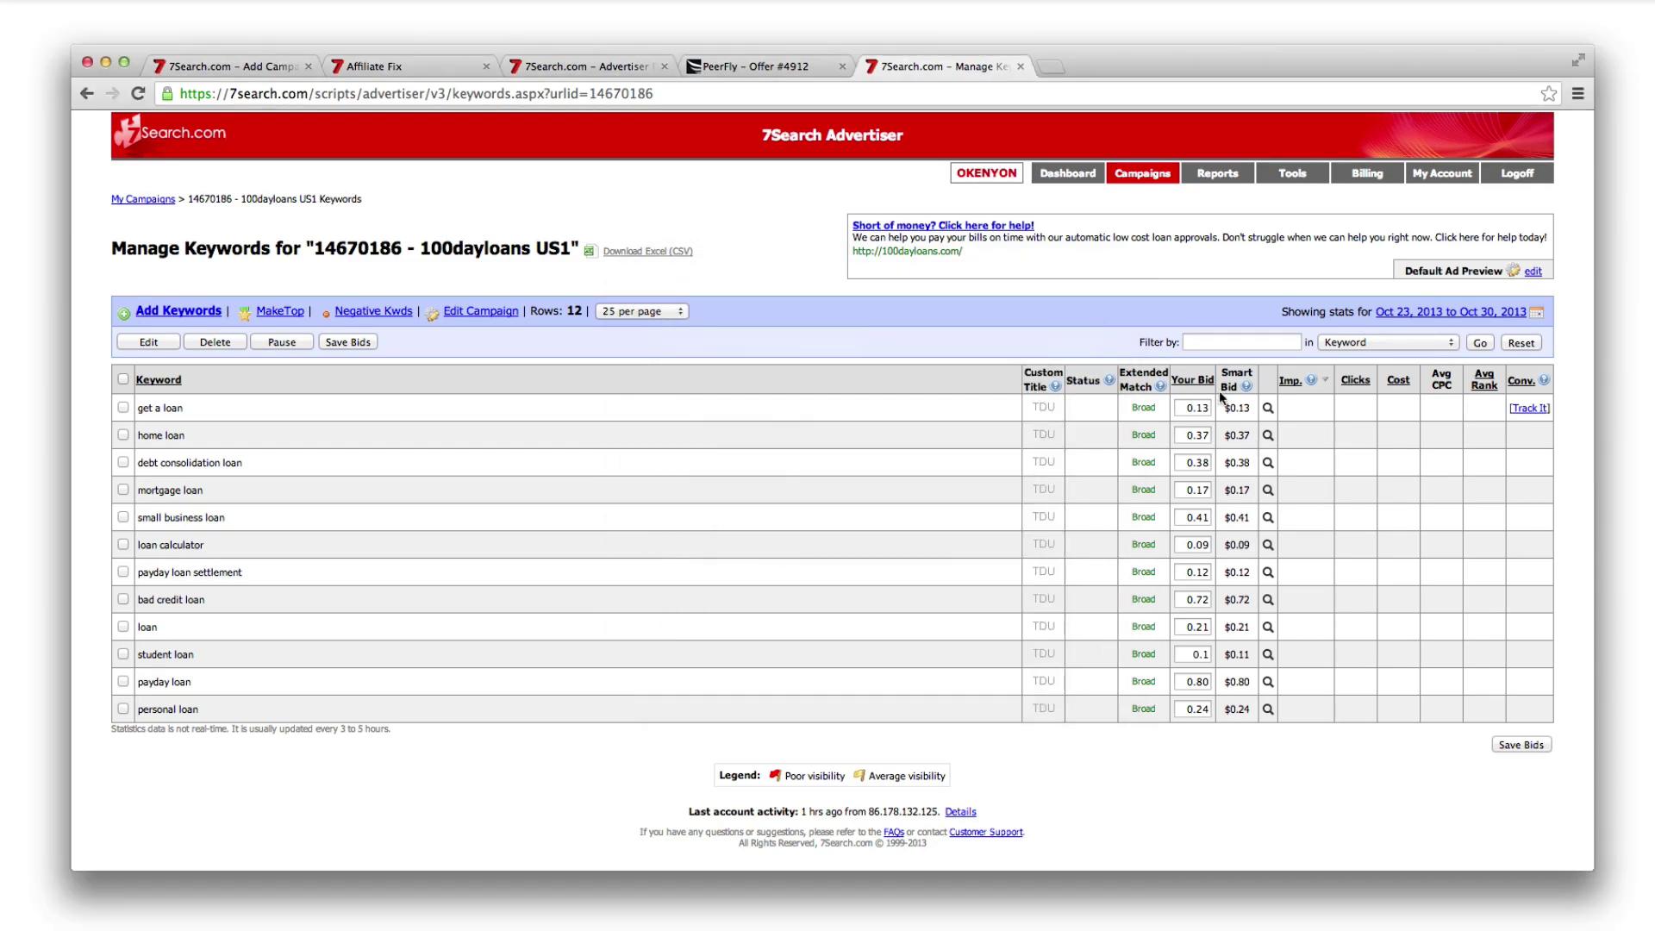
pyautogui.click(1529, 745)
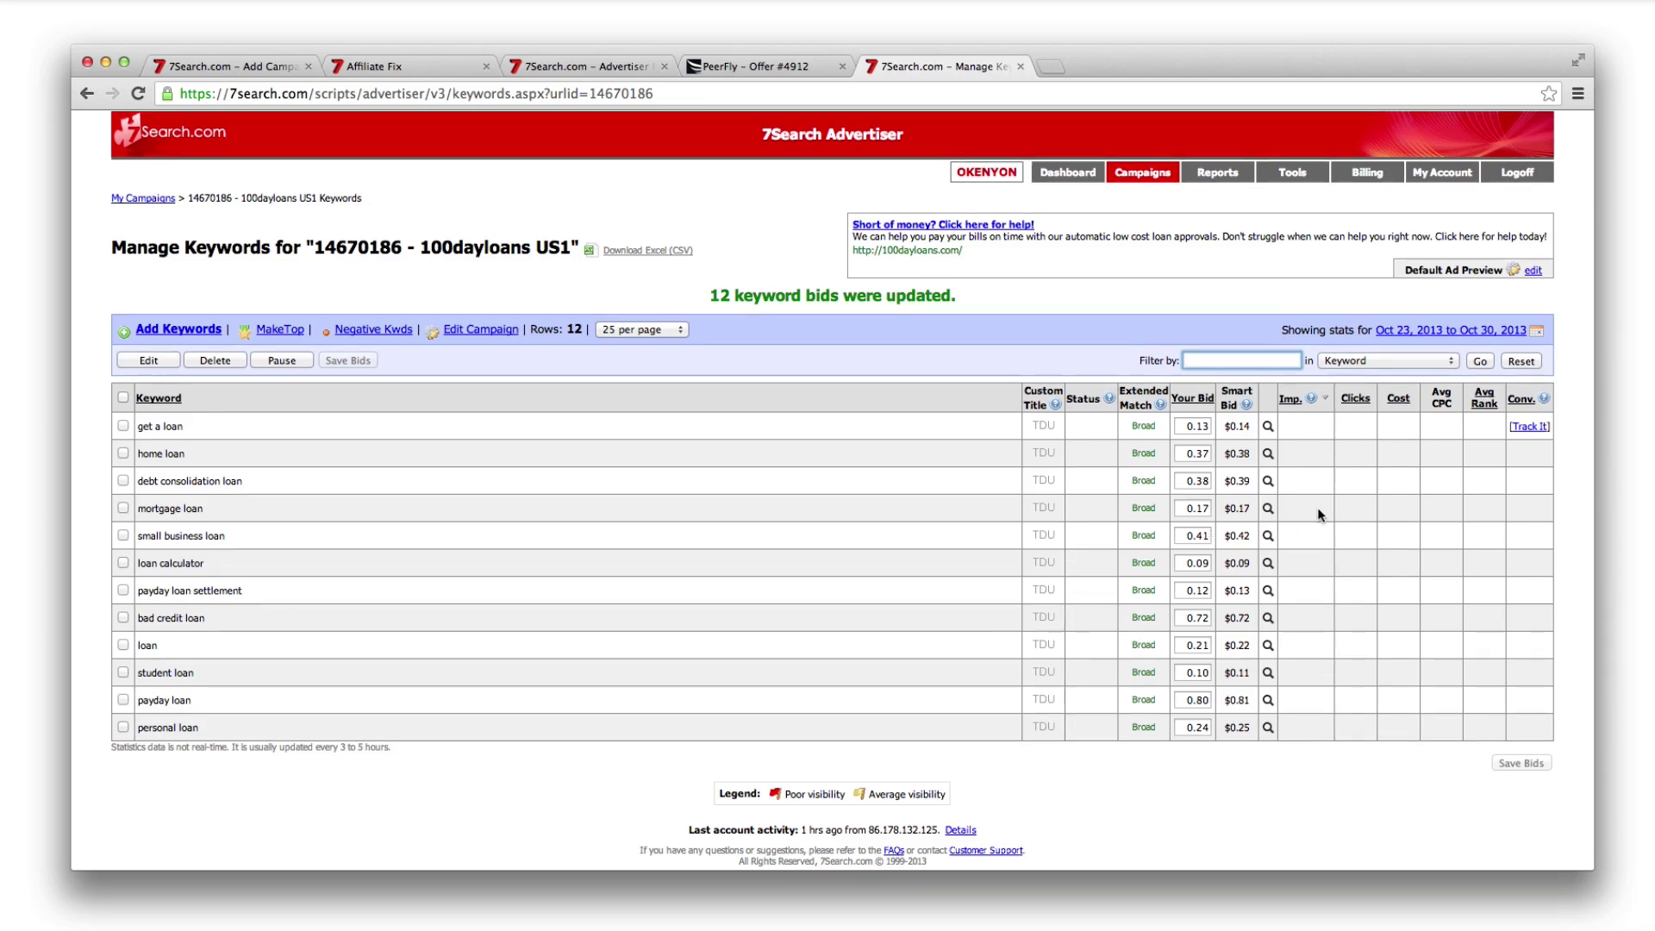
# Step: Open the conversion tracking setup and generate the tracking code for the Lead conversion type
pyautogui.click(1543, 427)
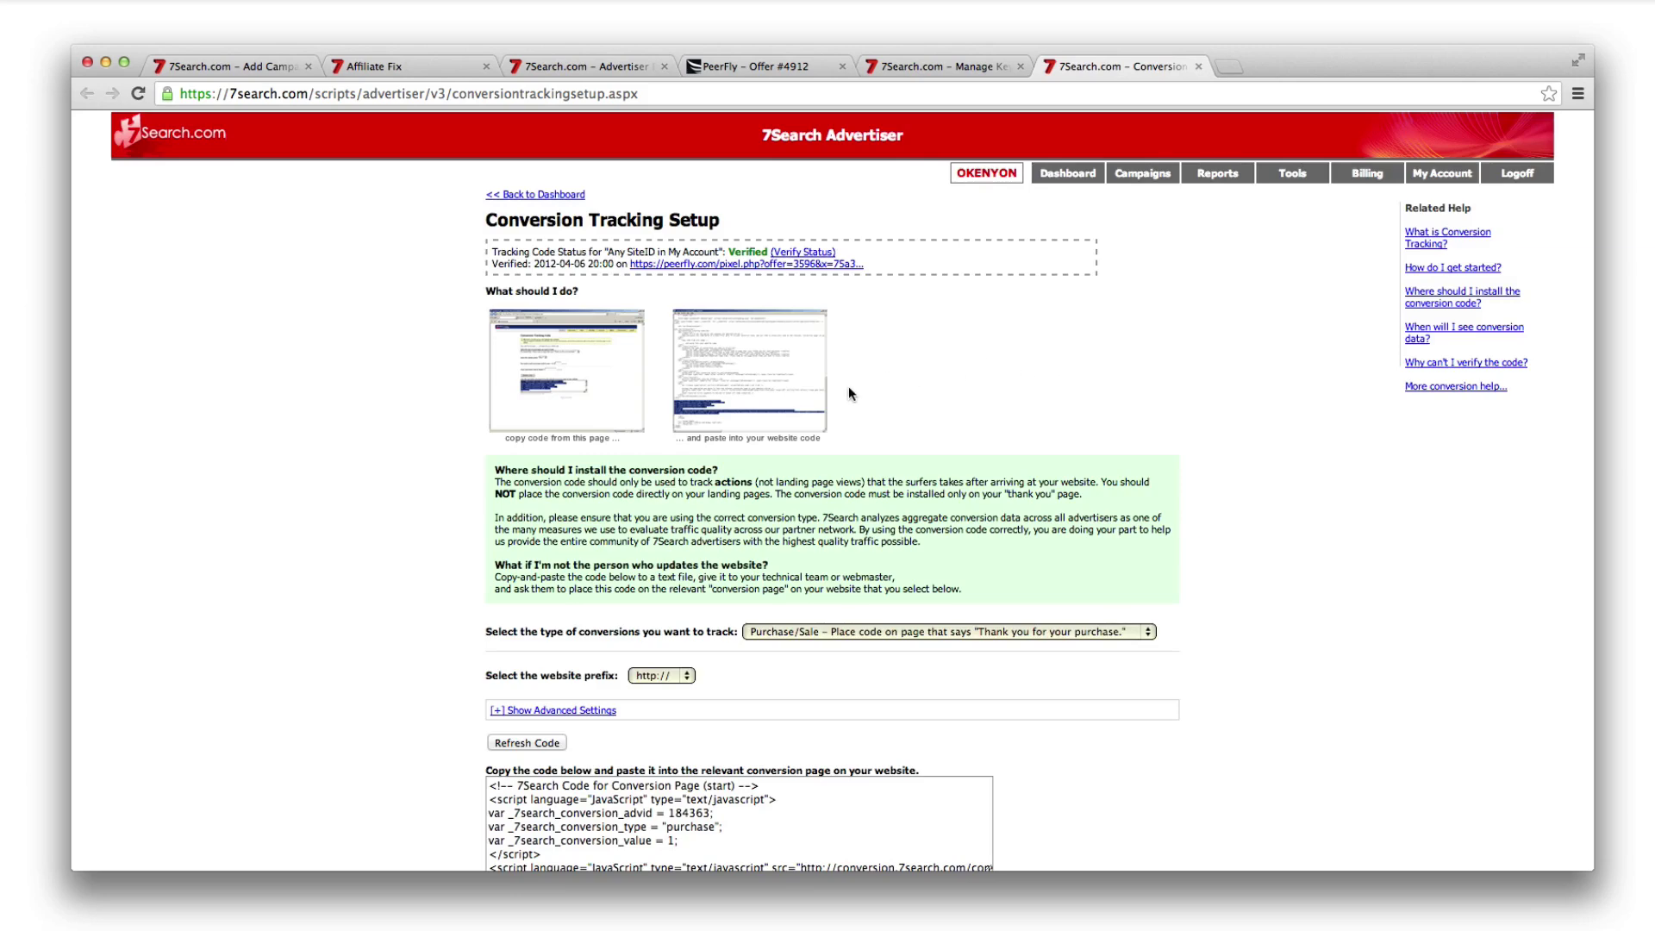
pyautogui.scroll(-1, 720, 413)
pyautogui.scroll(-1, 720, 412)
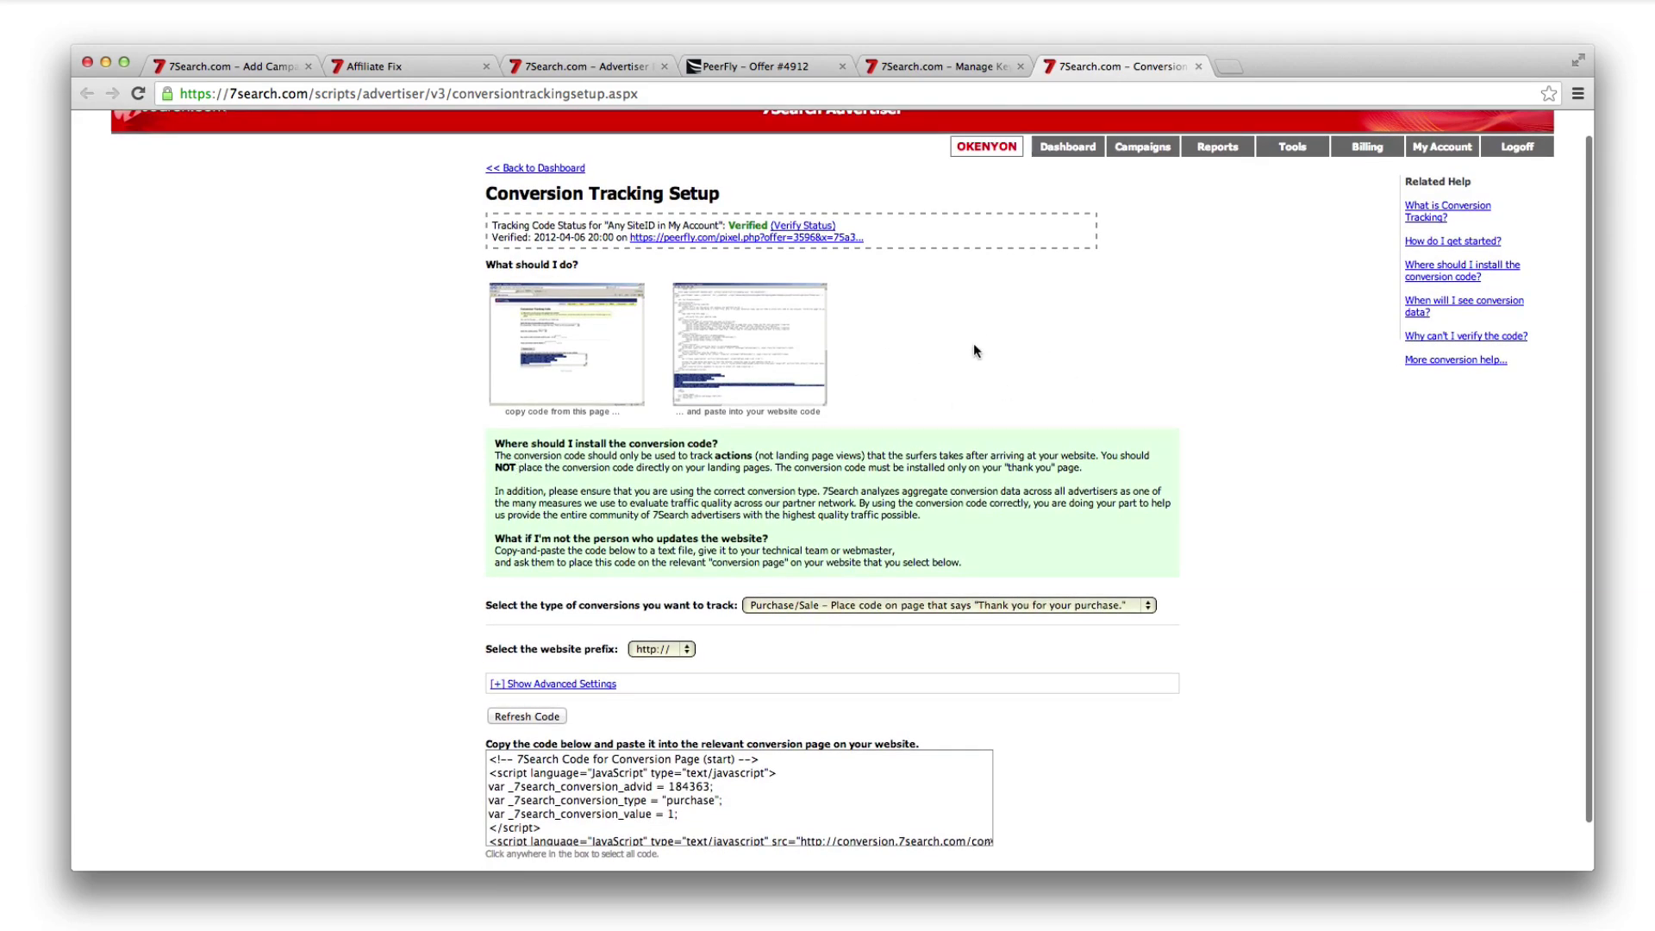
pyautogui.click(871, 608)
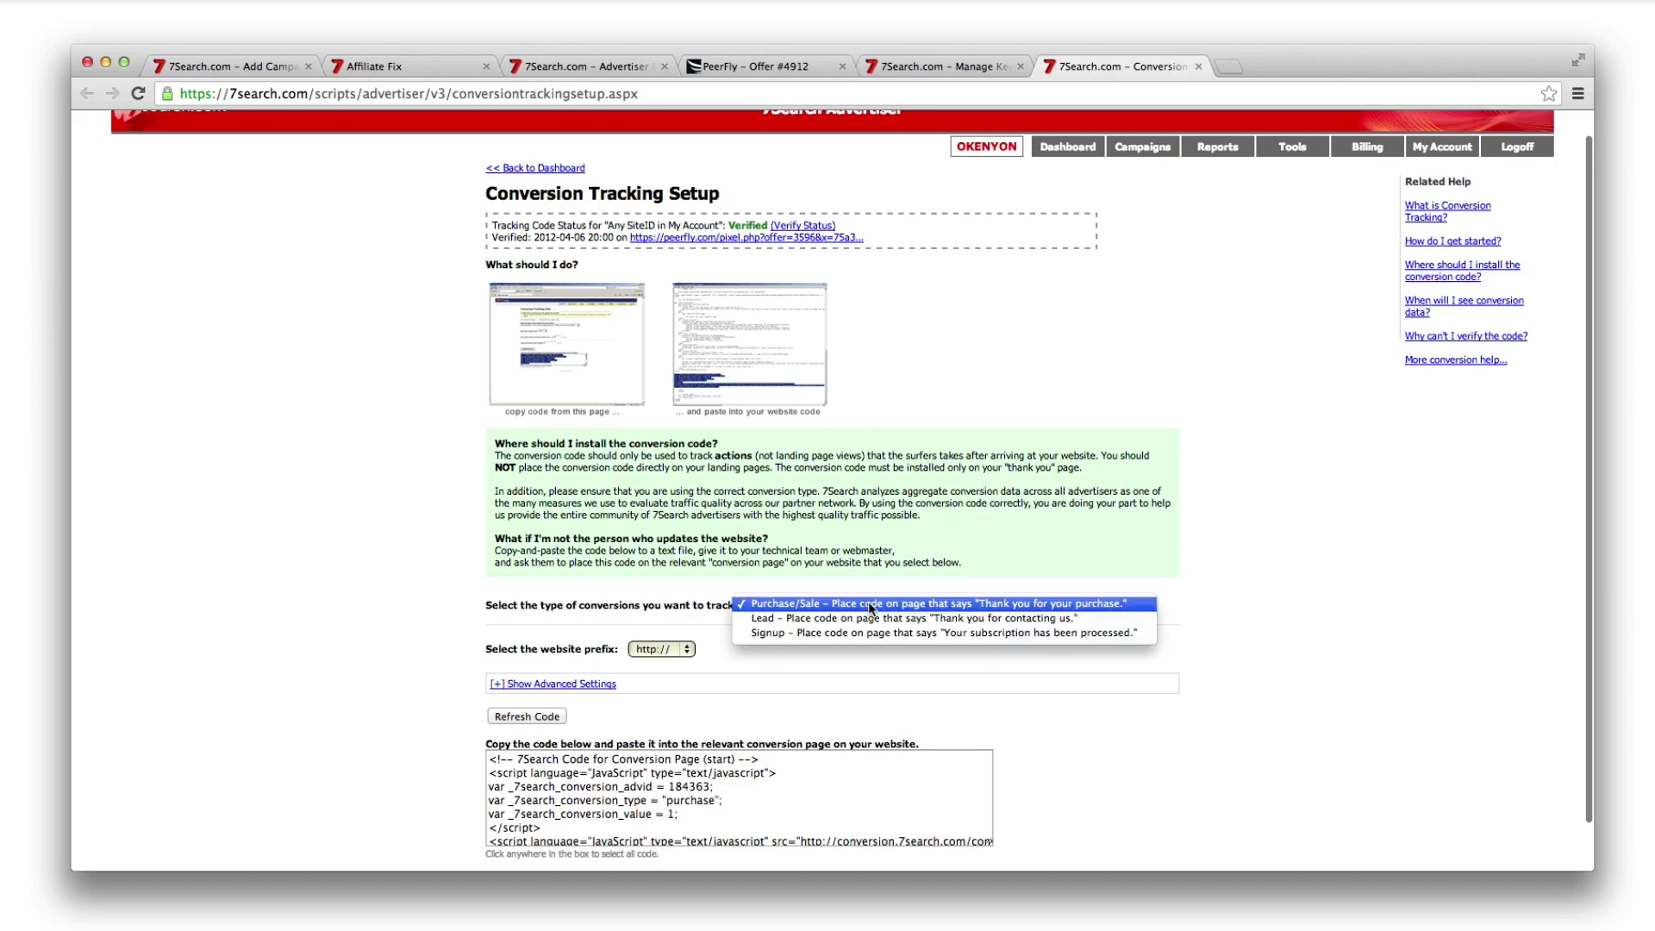
pyautogui.click(784, 619)
pyautogui.scroll(-5, 793, 681)
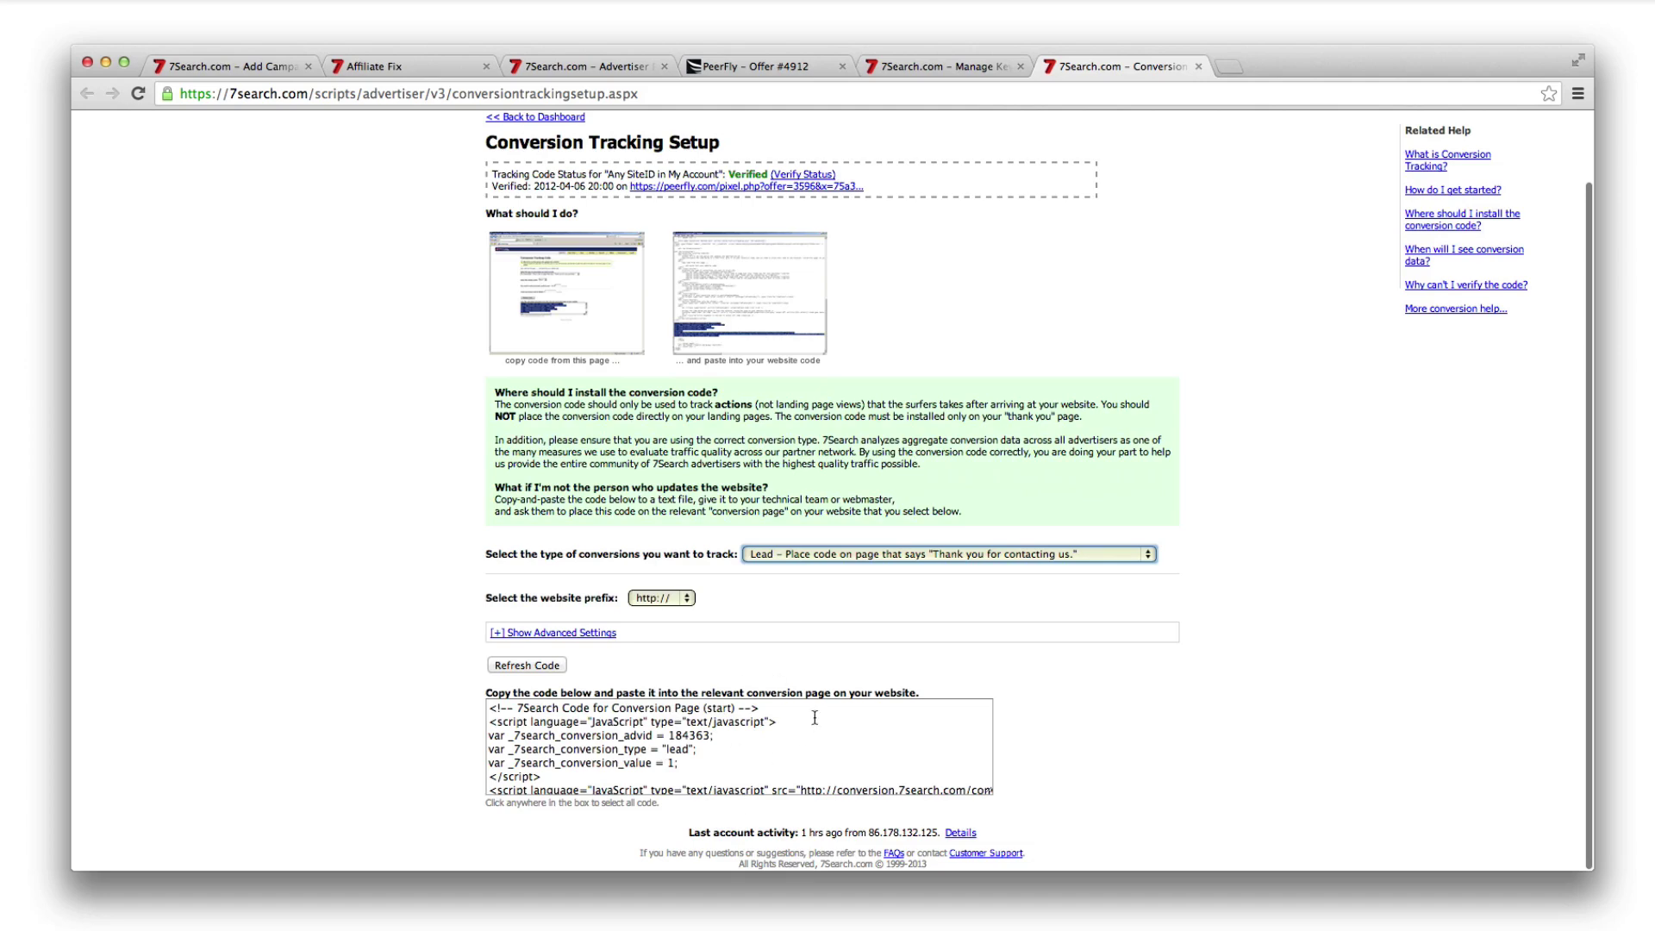
pyautogui.scroll(3, 1061, 386)
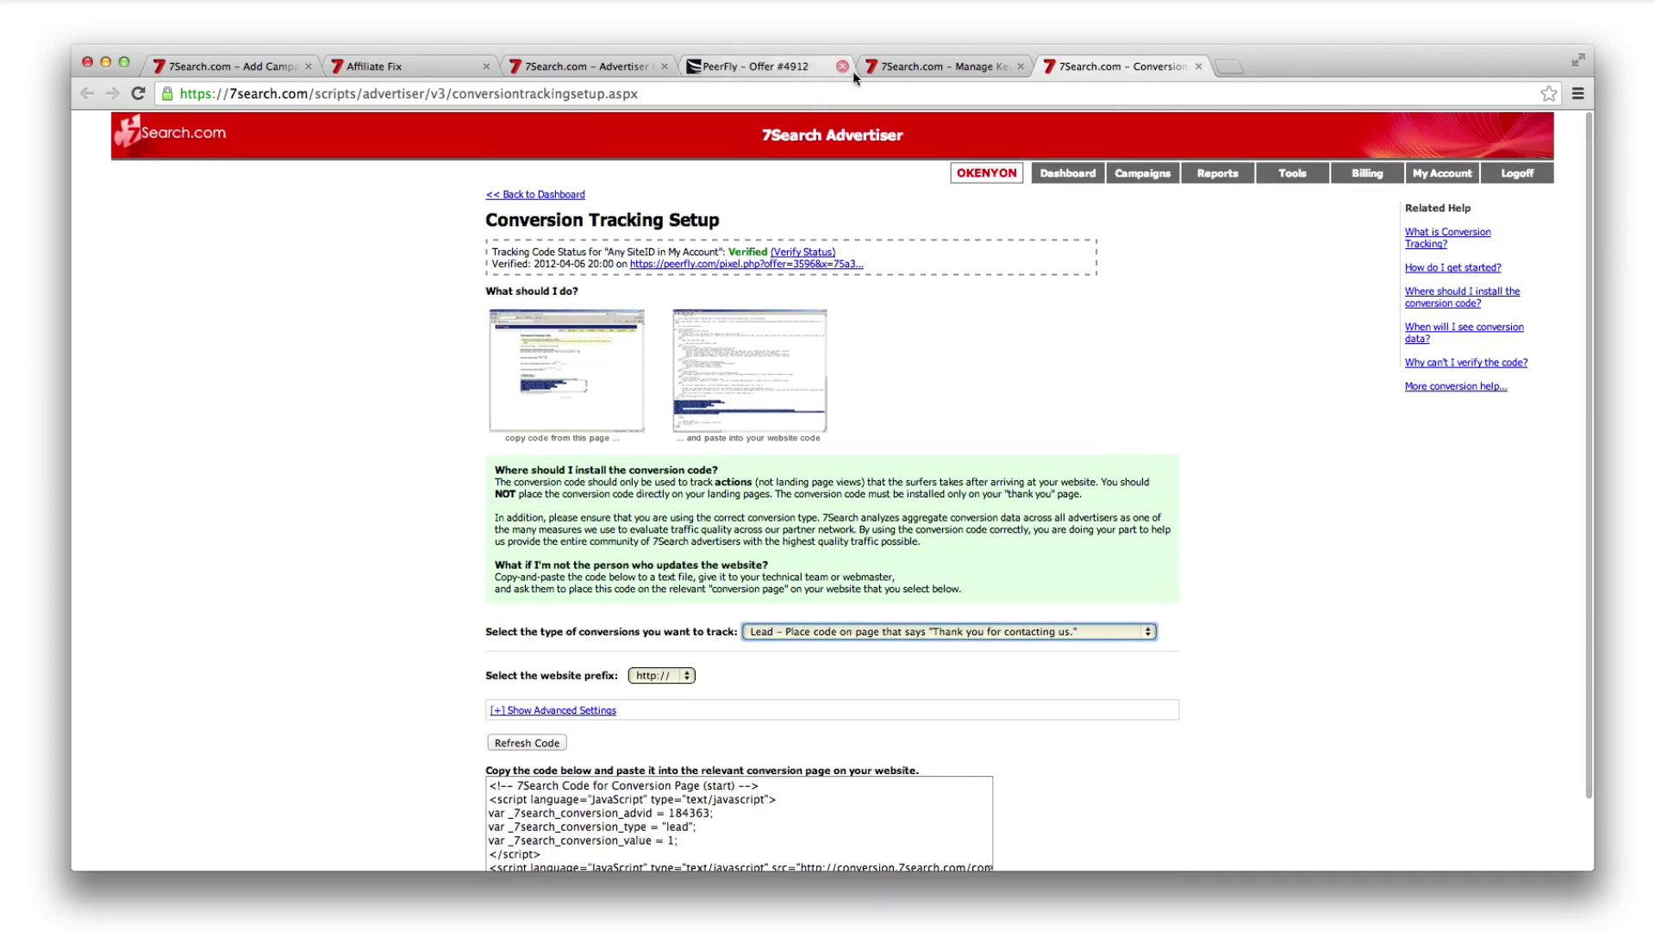
# Step: Return to the keyword management page of the 100dayloans US1 campaign
pyautogui.click(931, 66)
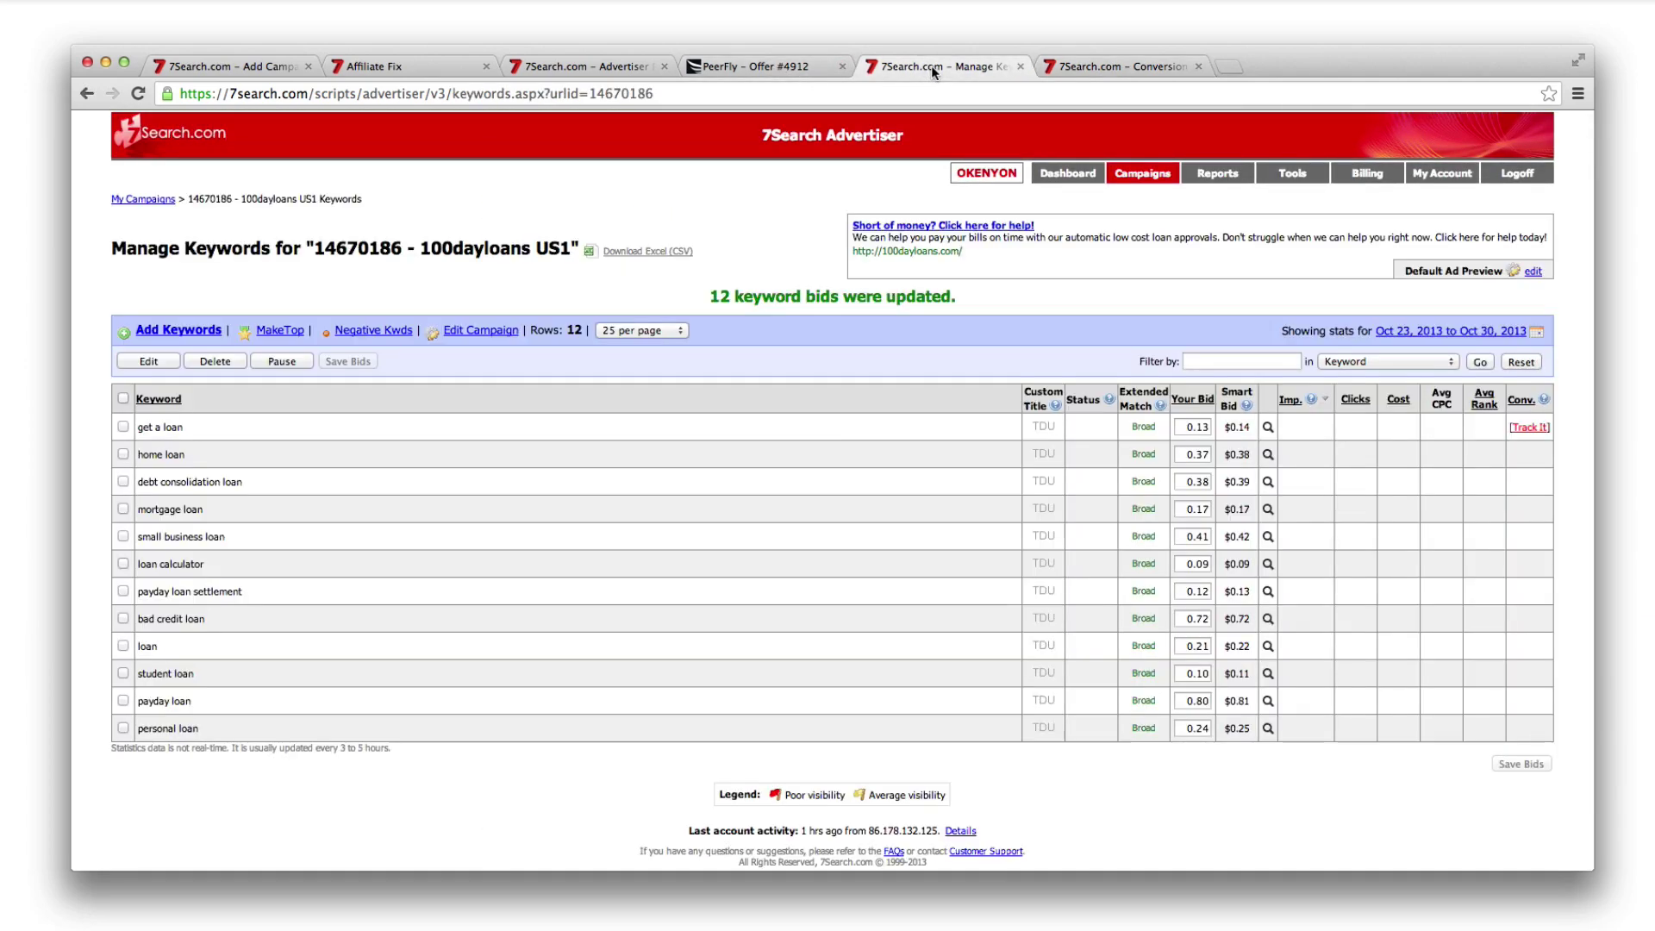
pyautogui.rightClick(990, 463)
pyautogui.click(897, 486)
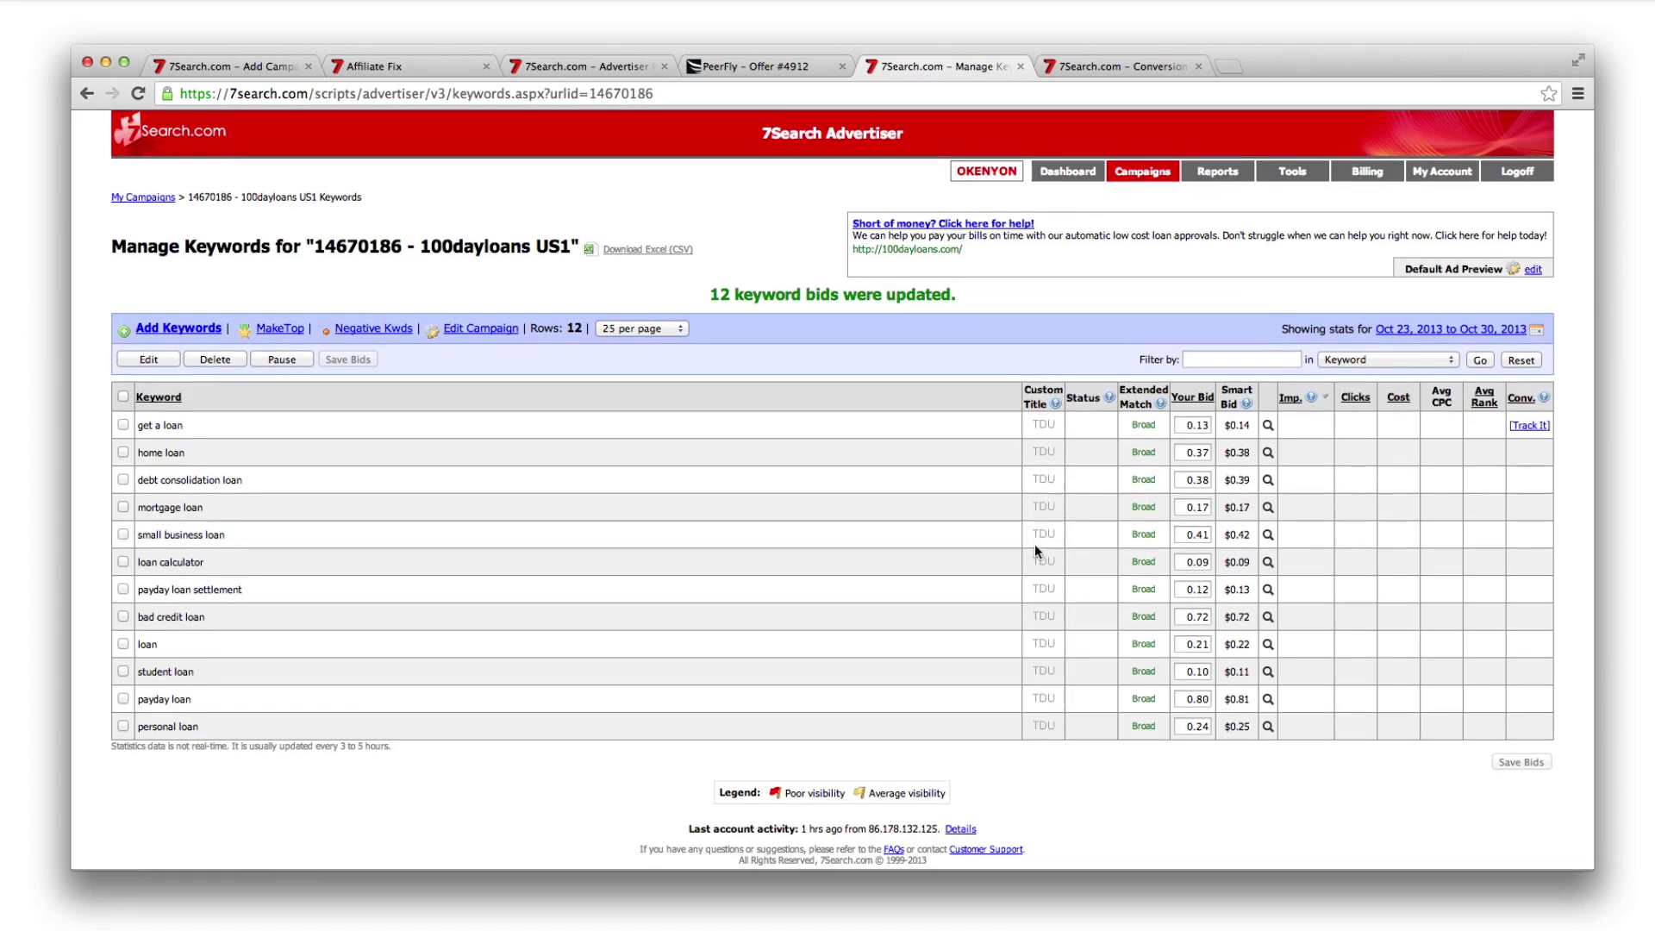